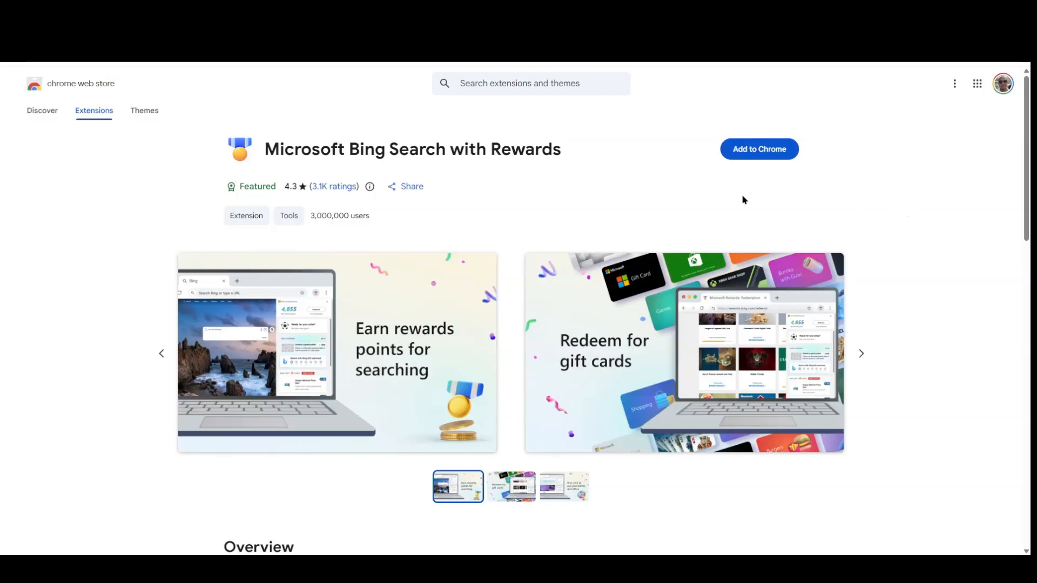
# Search the extension store for "bulklisting" and open the BulkListingPro - Etsy Bulk Upload Tool page
pyautogui.click(478, 85)
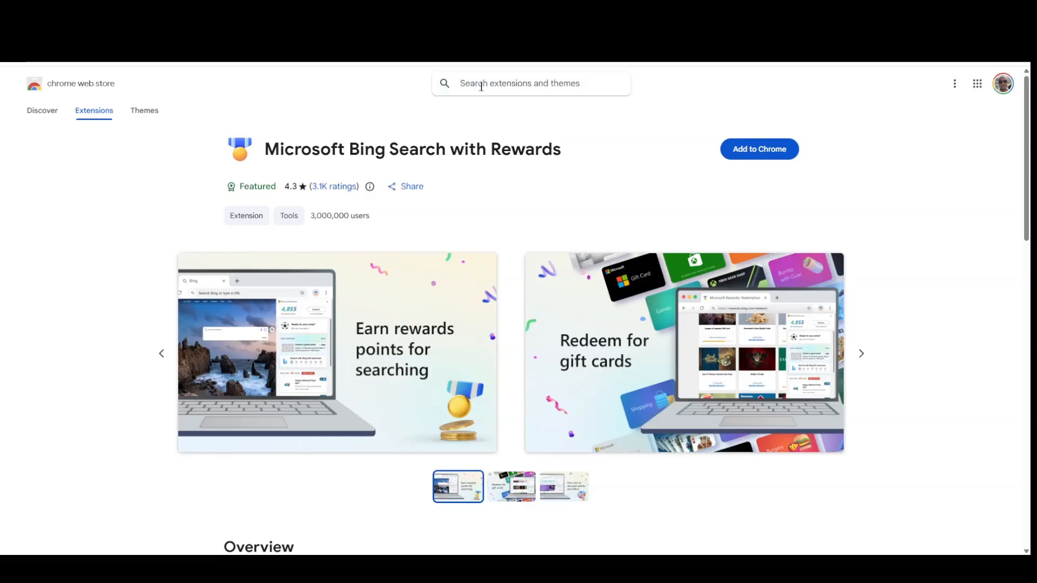
pyautogui.write('bulk')
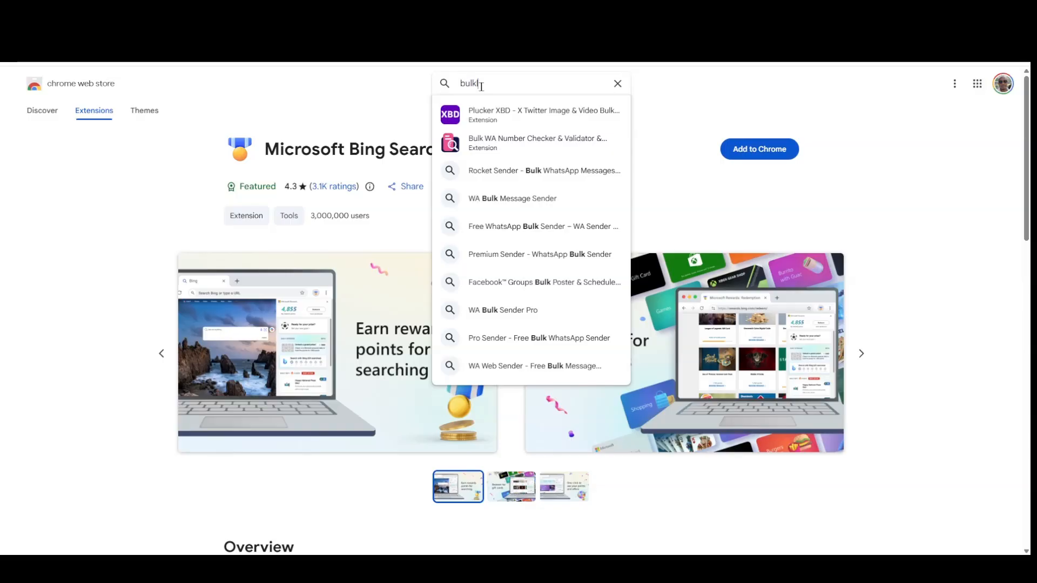
pyautogui.write('listing')
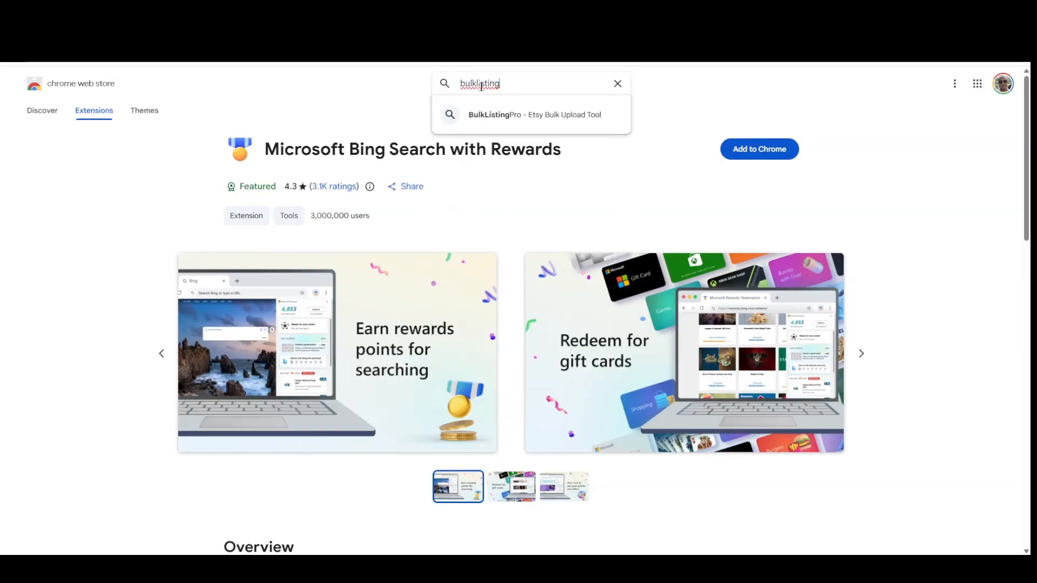
pyautogui.click(531, 116)
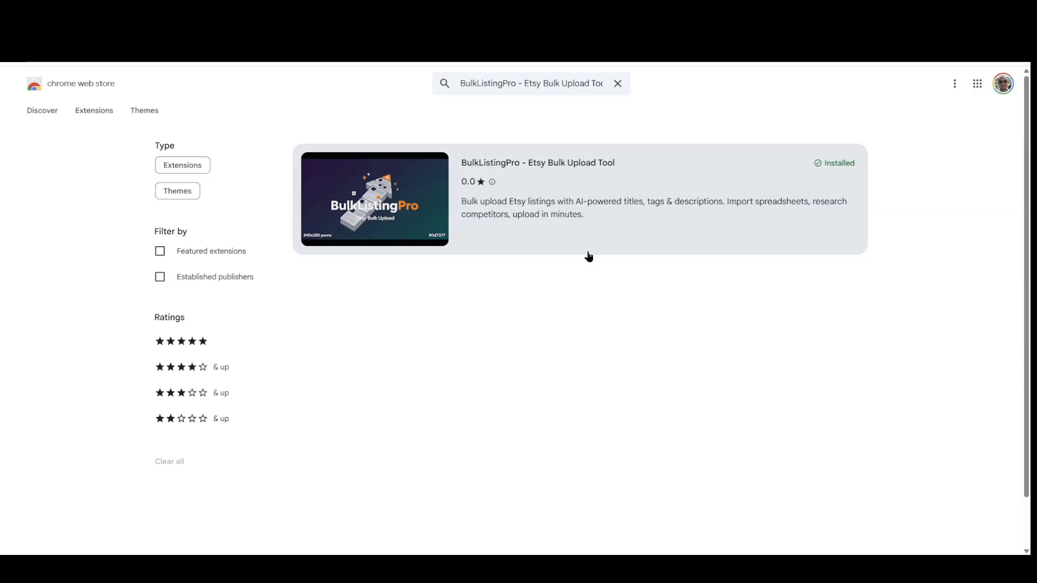
pyautogui.click(565, 212)
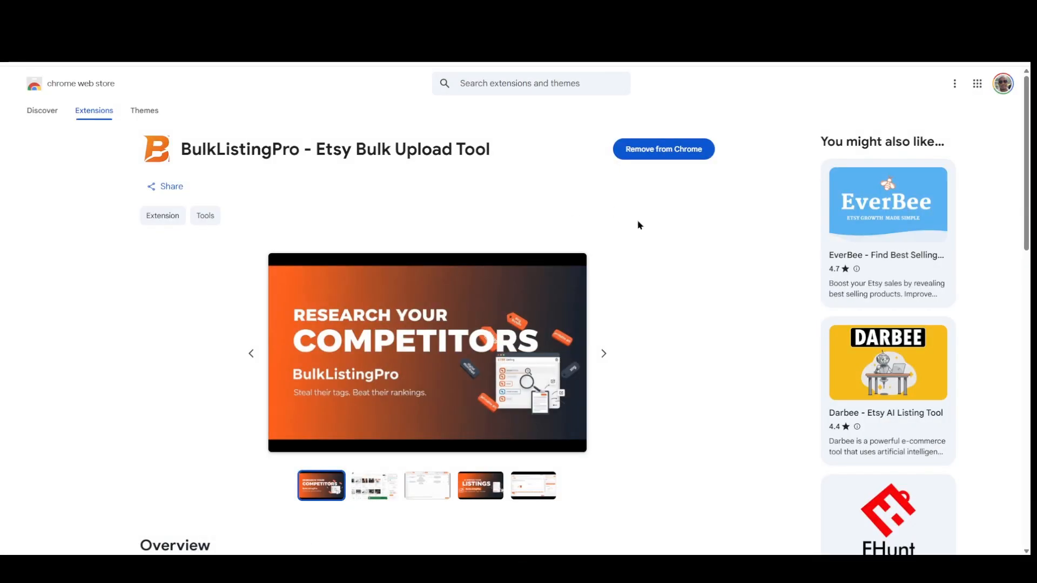
# Remove the installed BulkListingPro extension from Chrome
pyautogui.click(680, 149)
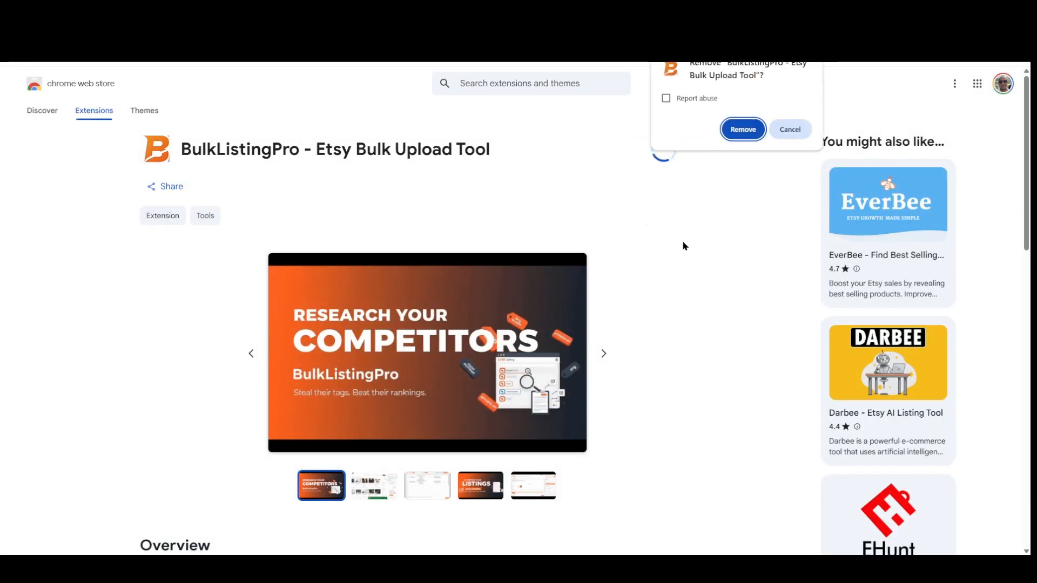
pyautogui.click(743, 128)
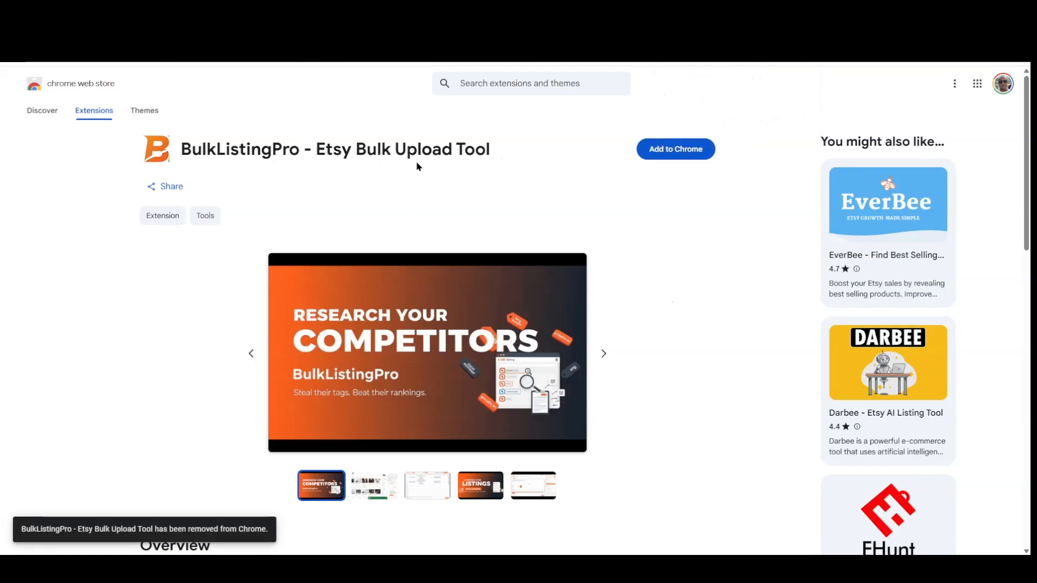
# Look through the preview images on the BulkListingPro extension page
pyautogui.scroll(-2, 614, 264)
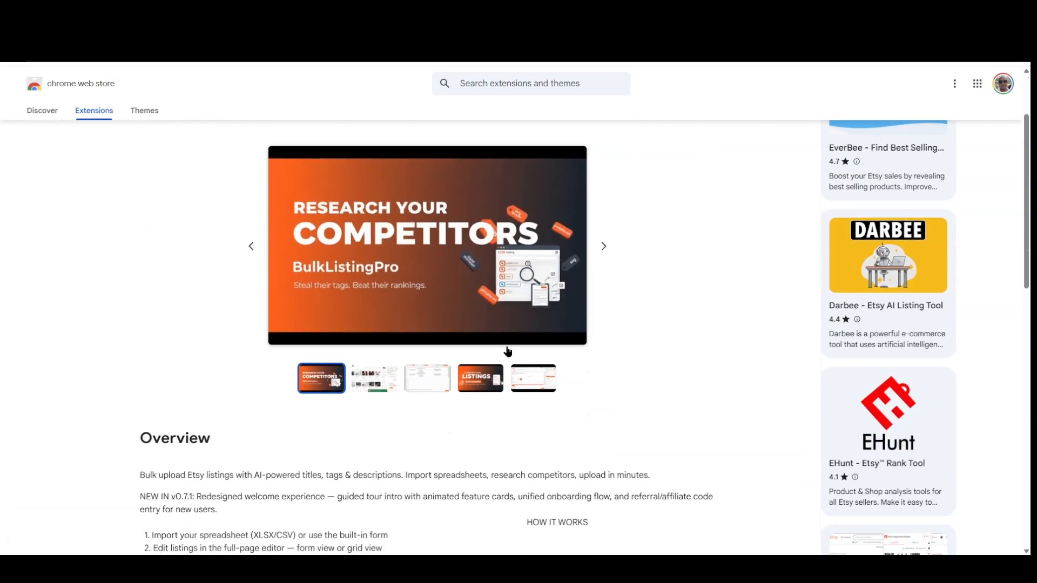
pyautogui.click(387, 385)
pyautogui.click(435, 386)
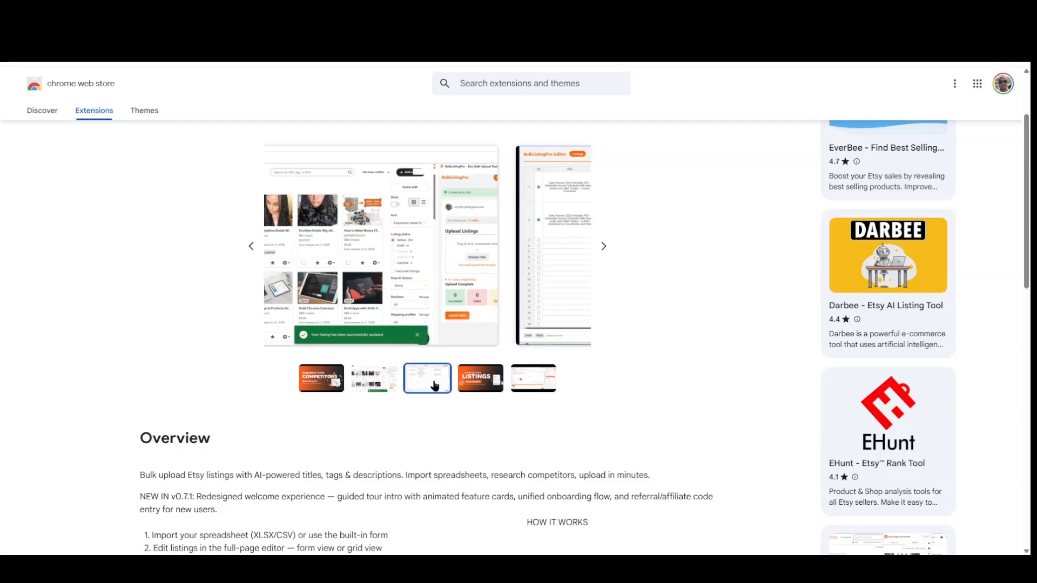
pyautogui.click(480, 388)
pyautogui.click(535, 384)
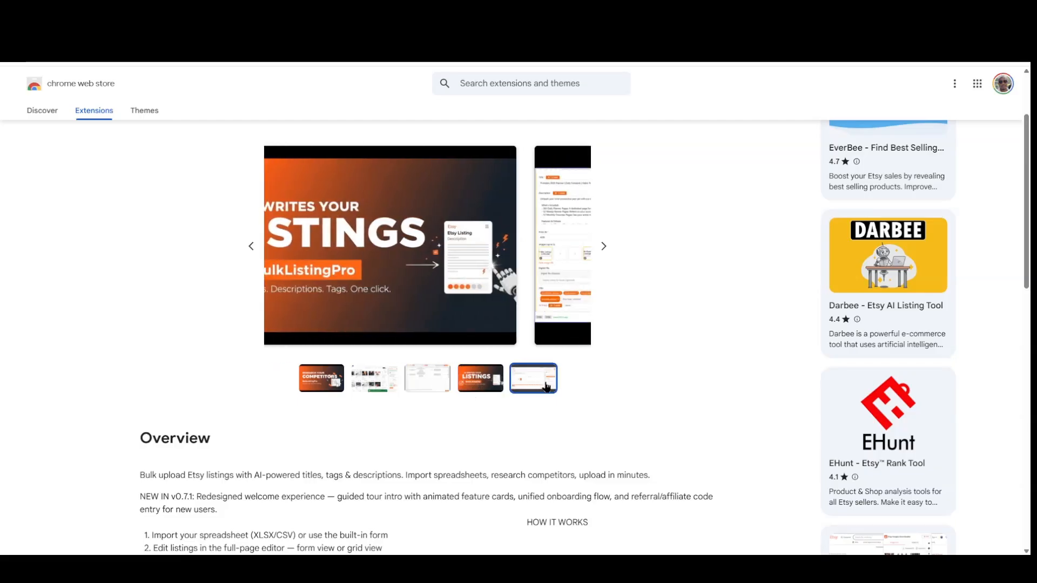
pyautogui.click(322, 378)
pyautogui.scroll(2, 681, 339)
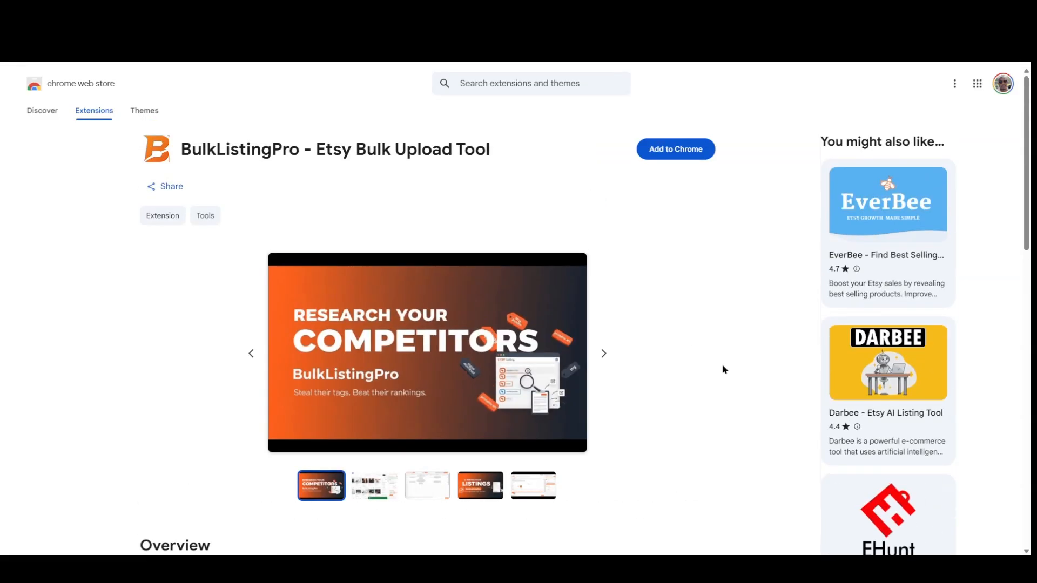
# Add the BulkListingPro extension to Chrome and pin it for quick access
pyautogui.click(661, 158)
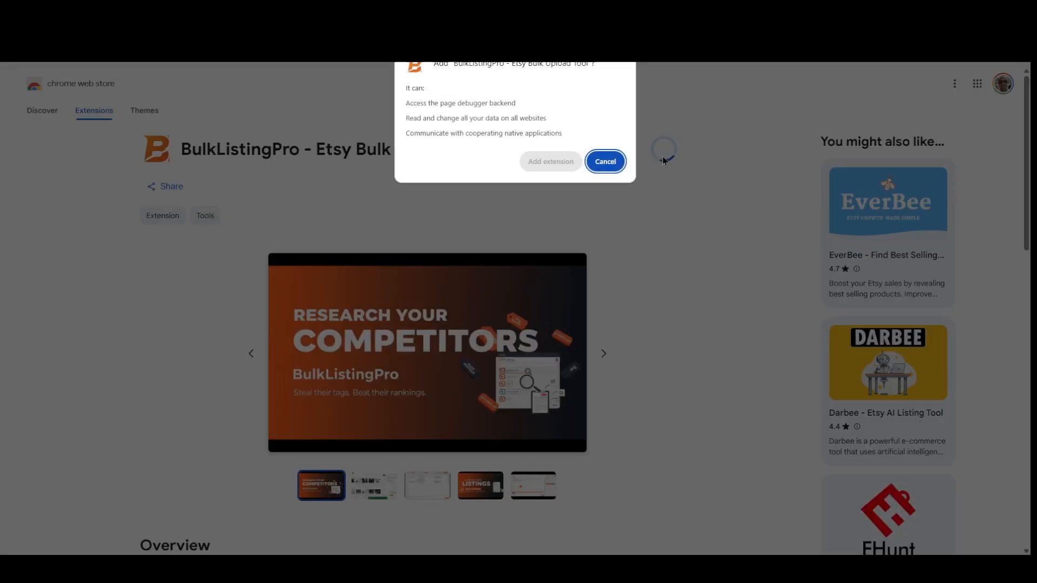
pyautogui.click(545, 163)
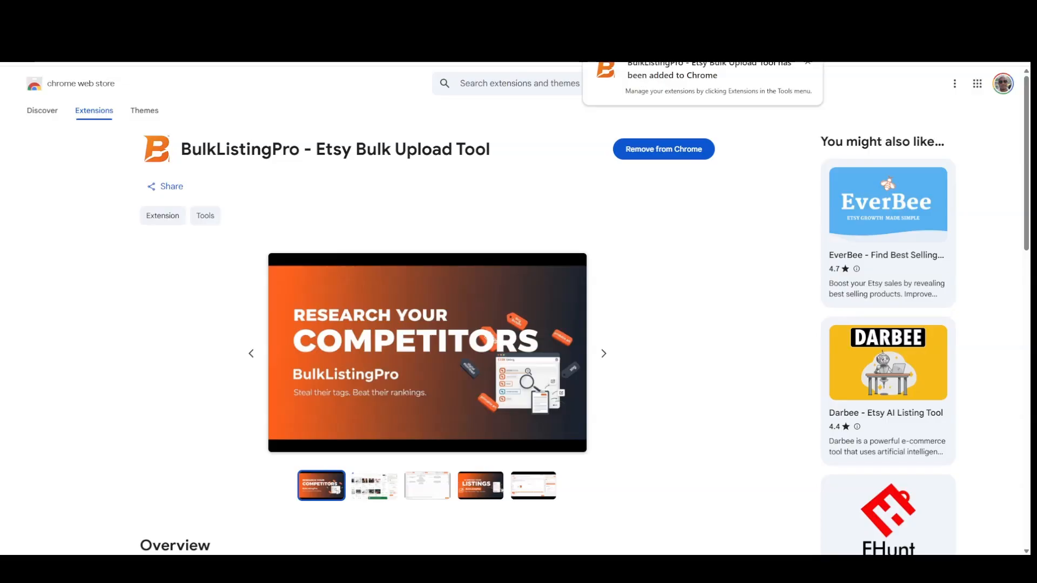
pyautogui.click(832, 44)
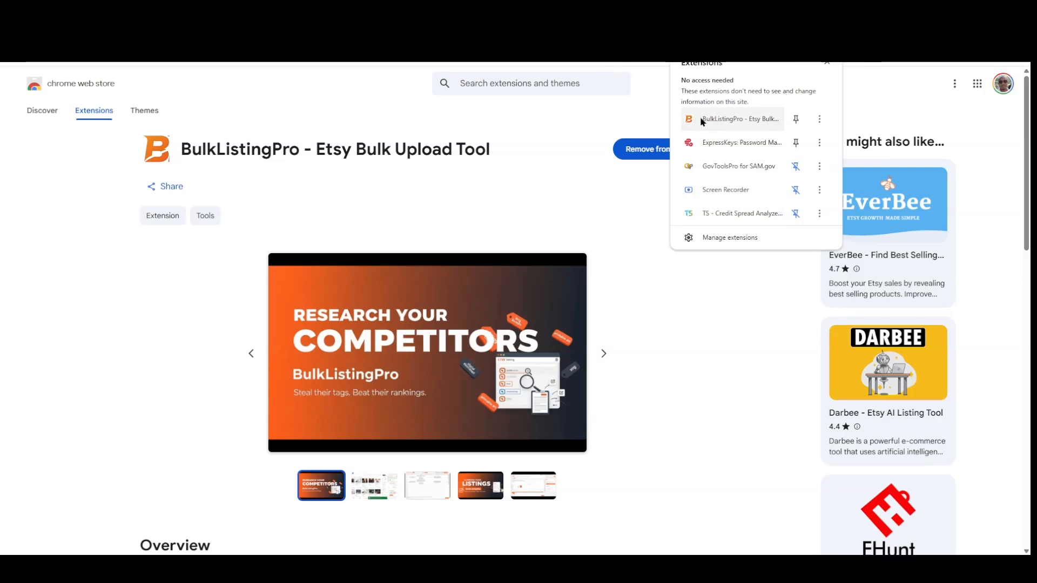
pyautogui.click(796, 119)
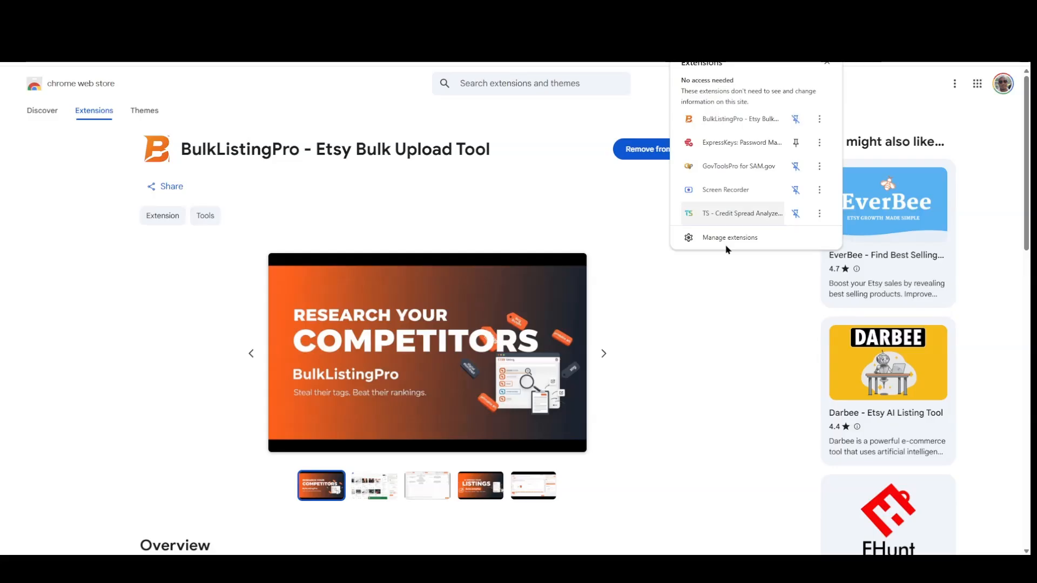
pyautogui.click(727, 318)
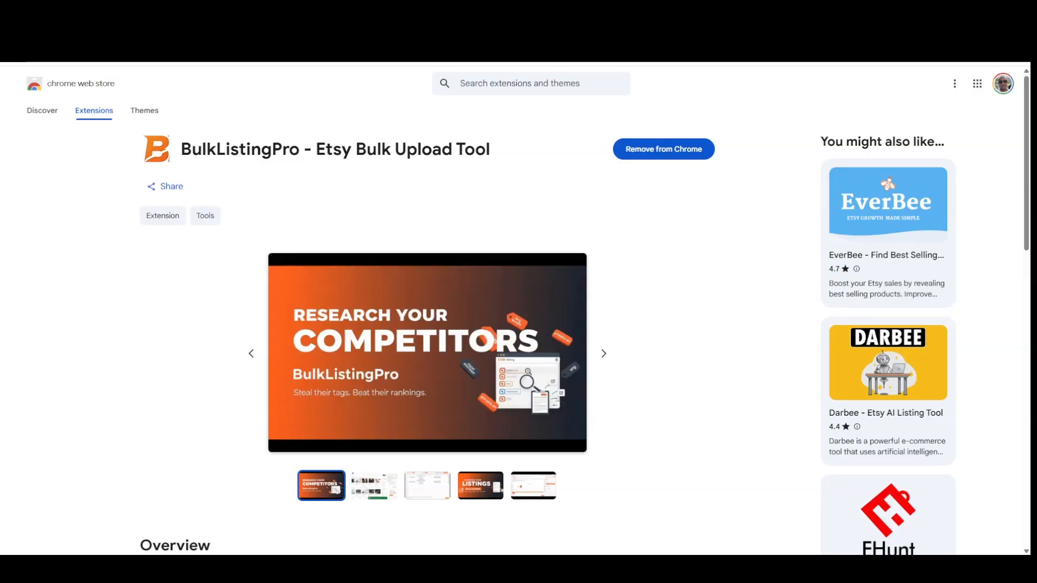
# Open the BulkListingPro side panel and go to the Listings page of Etsy's Shop Manager
pyautogui.click(804, 50)
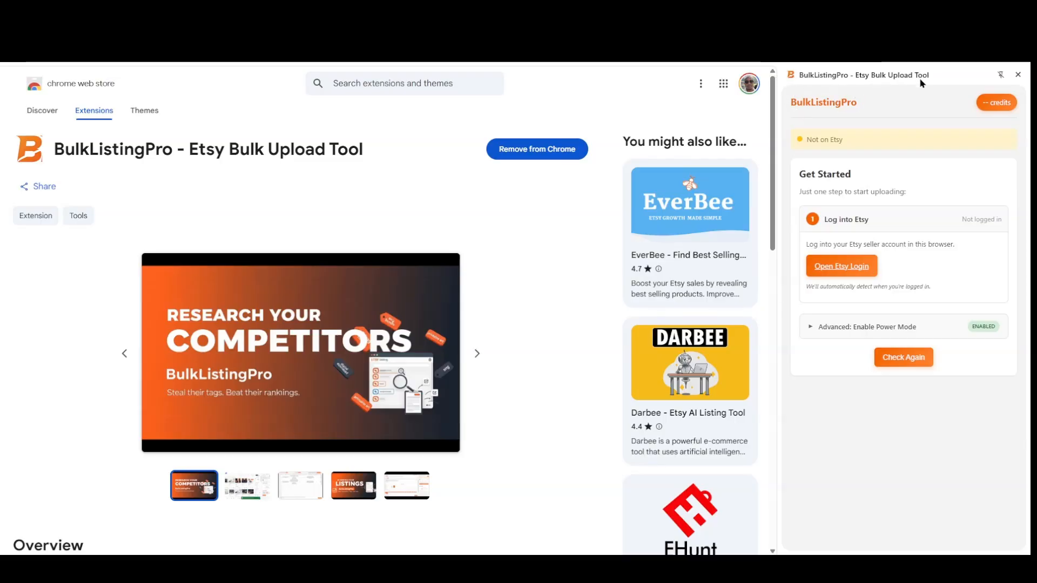
pyautogui.click(473, 10)
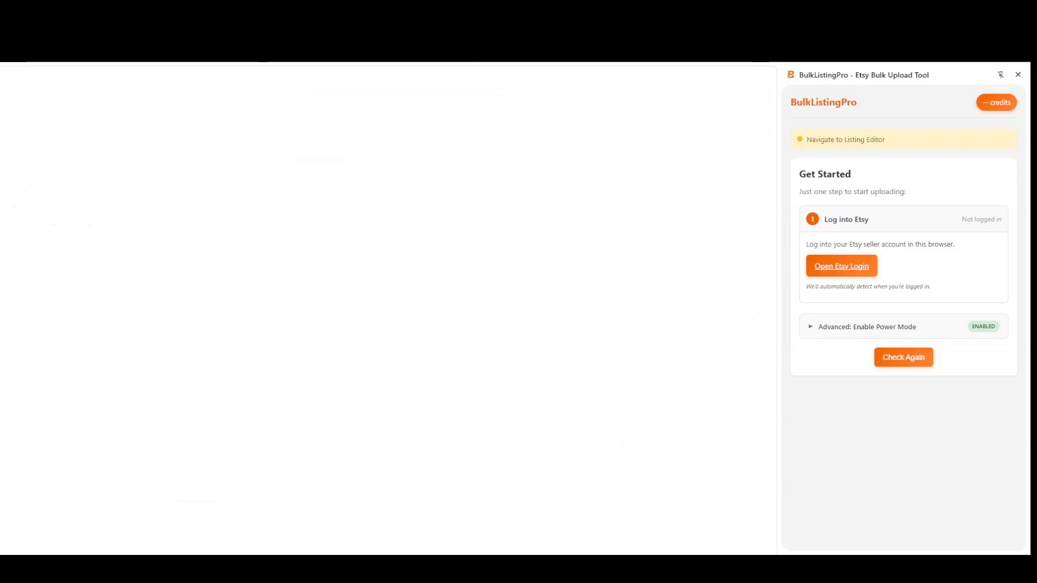
pyautogui.scroll(20, 462, 334)
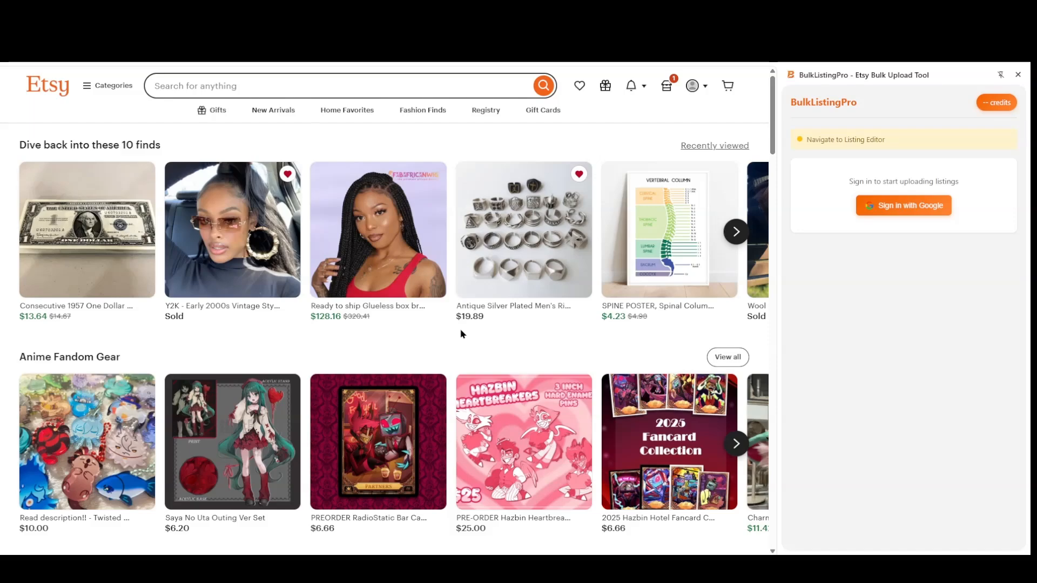
pyautogui.click(667, 85)
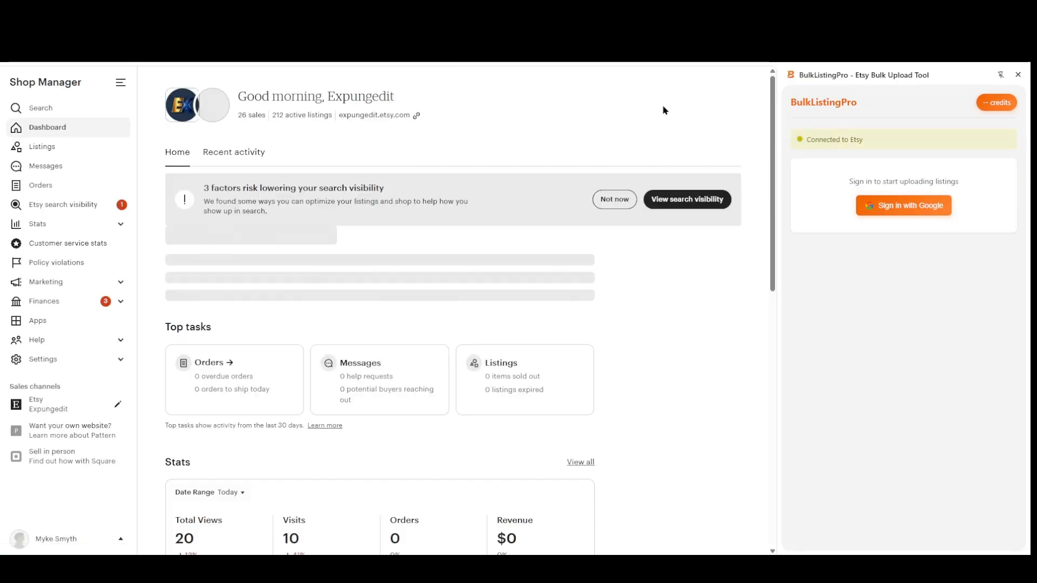
pyautogui.click(47, 147)
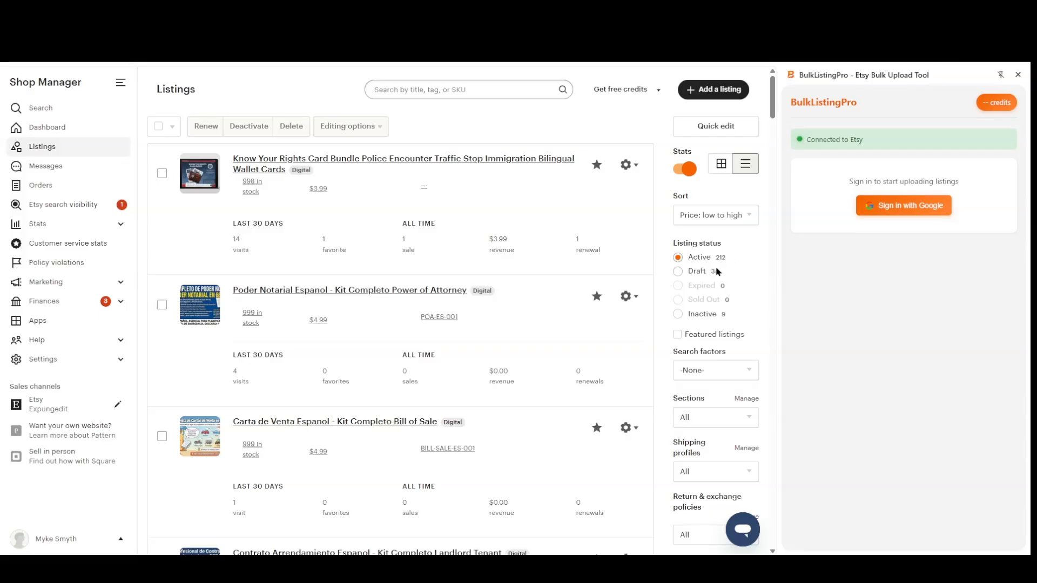
# Start a new Etsy listing in the Guides & How Tos category
pyautogui.click(713, 89)
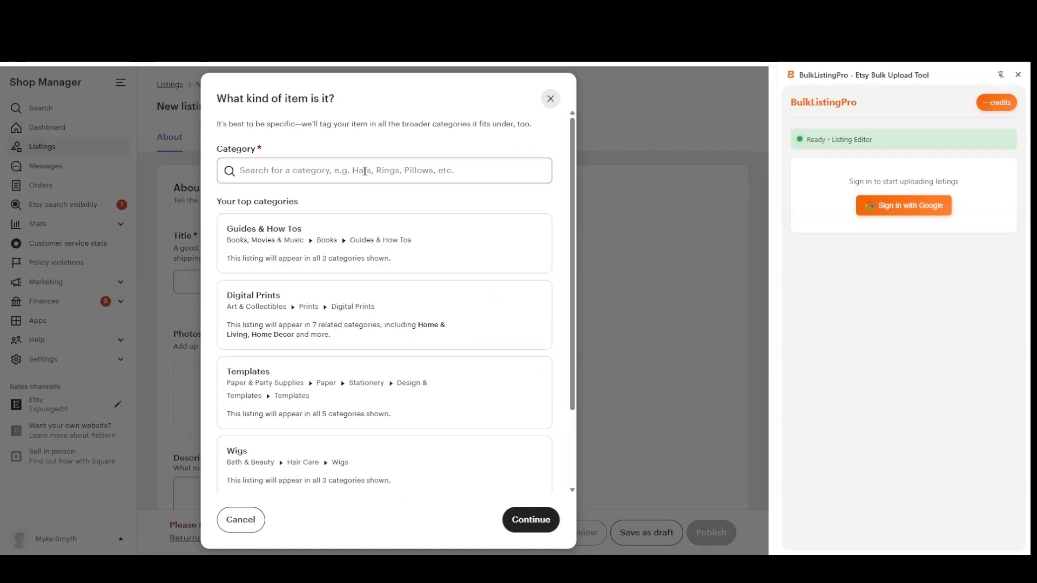
pyautogui.click(366, 172)
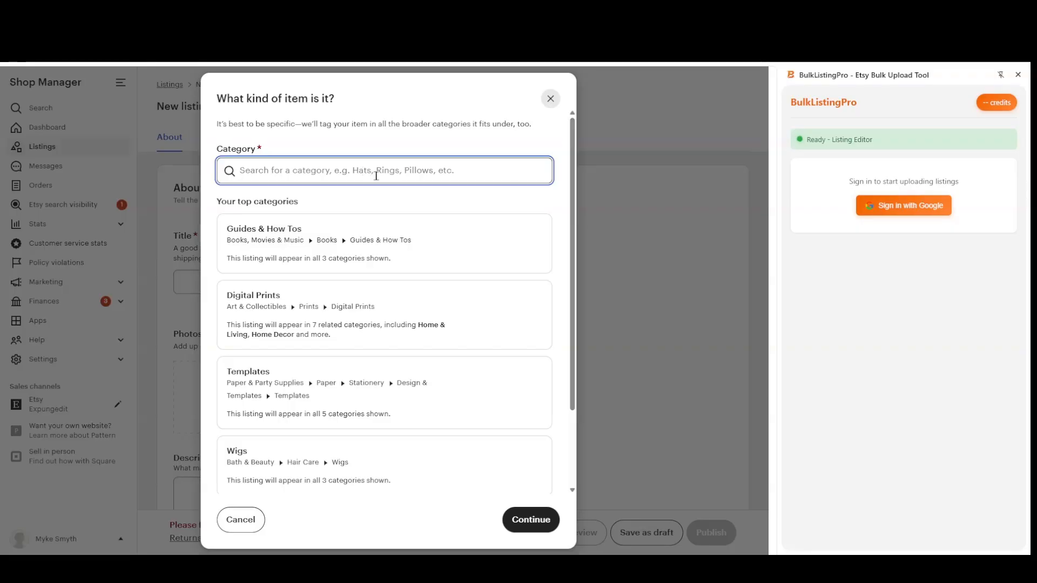
pyautogui.write('guides')
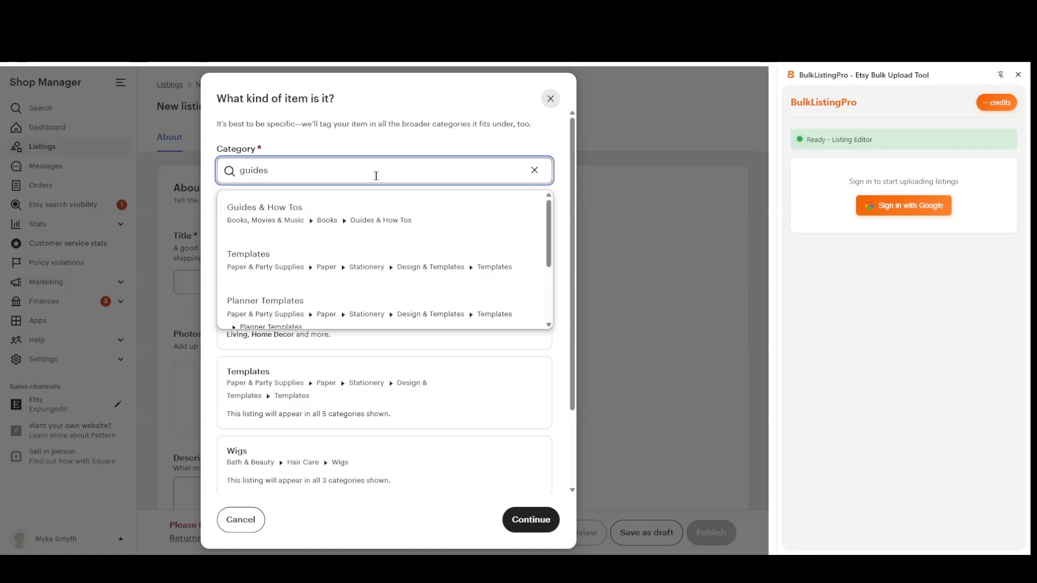
pyautogui.click(368, 210)
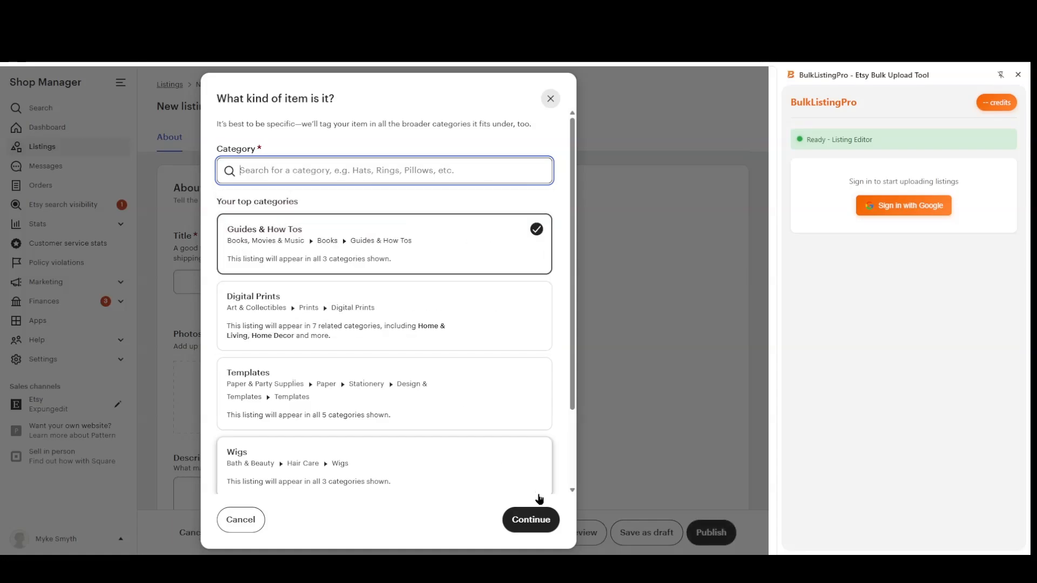
pyautogui.click(536, 518)
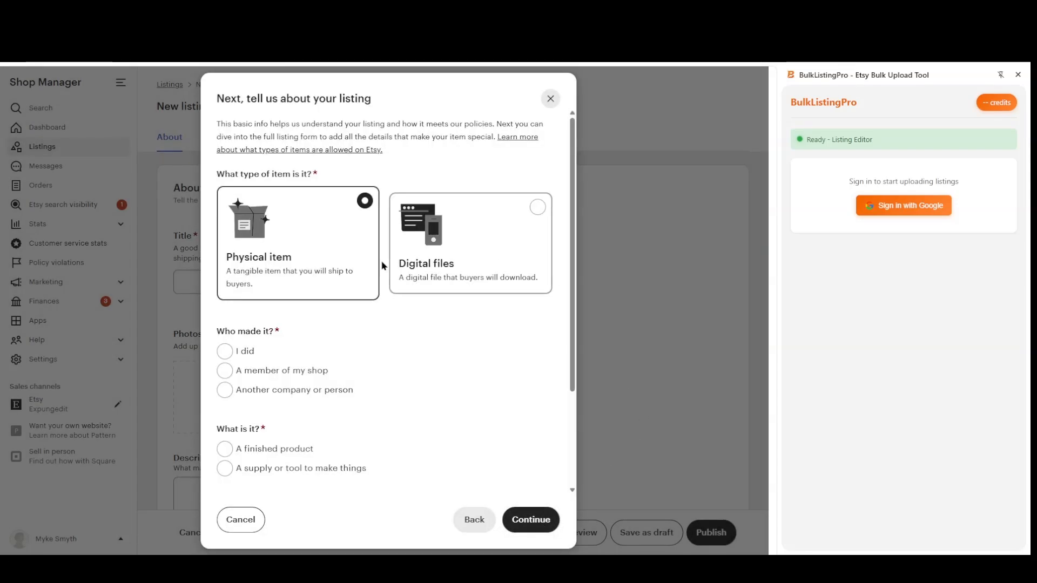
# Describe the item as digital files, a finished product made by the shop owner in 2020 - 2026, with content created by me
pyautogui.click(493, 261)
pyautogui.scroll(-2, 493, 262)
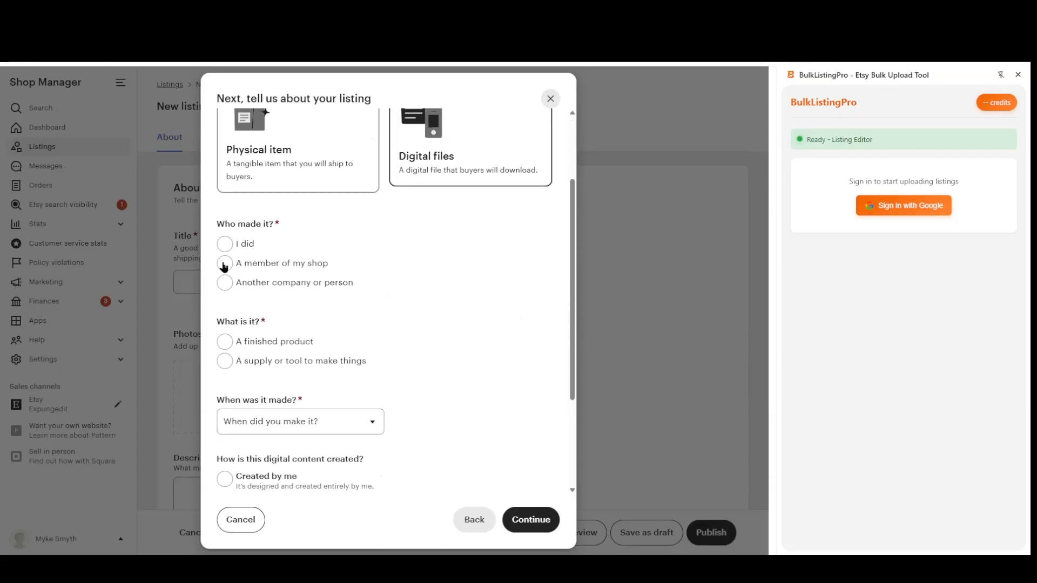
pyautogui.click(226, 243)
pyautogui.click(270, 345)
pyautogui.scroll(-1, 468, 319)
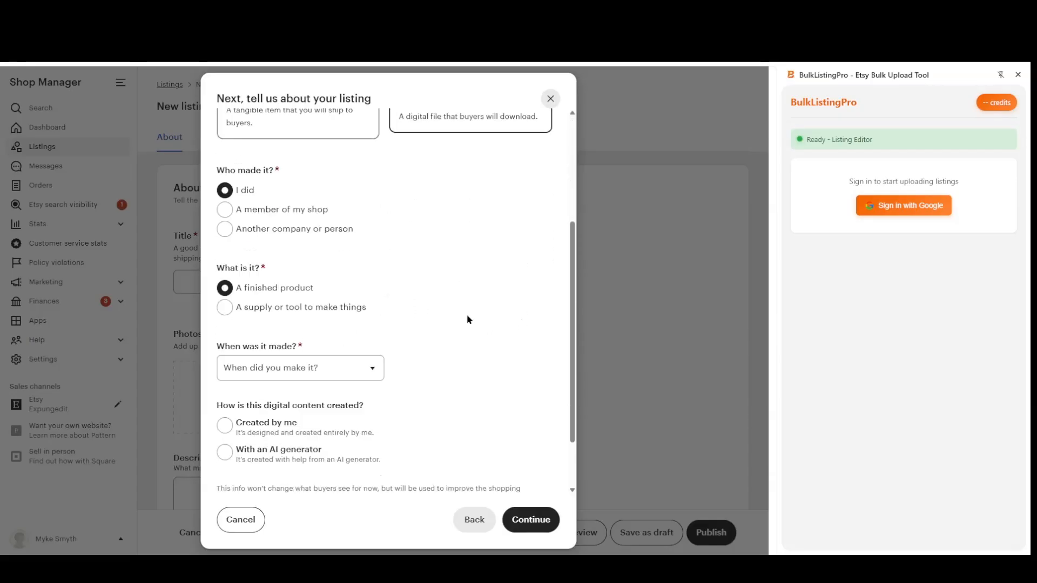
pyautogui.scroll(-2, 467, 320)
pyautogui.click(319, 275)
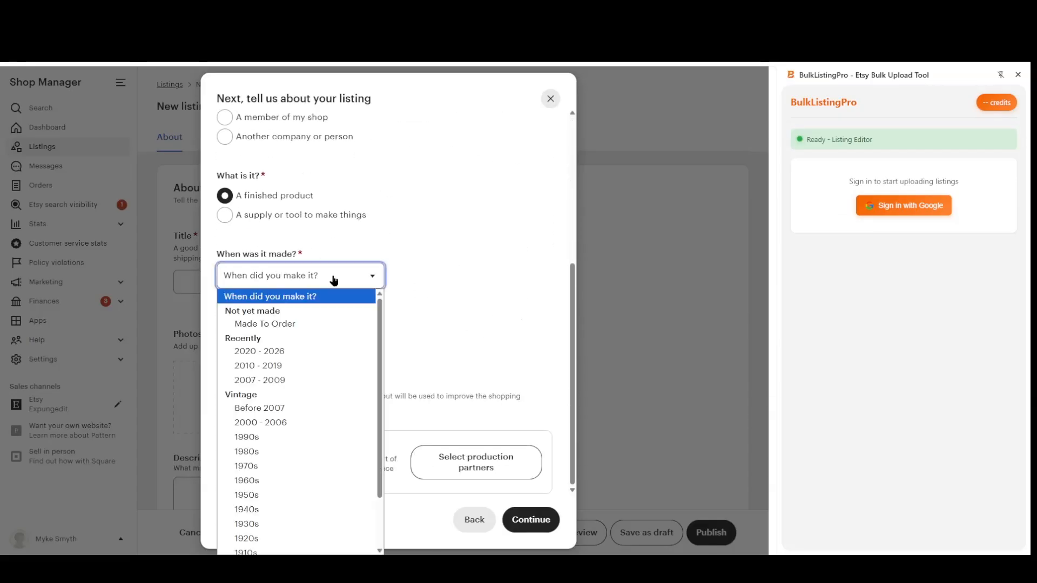
pyautogui.click(312, 352)
pyautogui.click(244, 336)
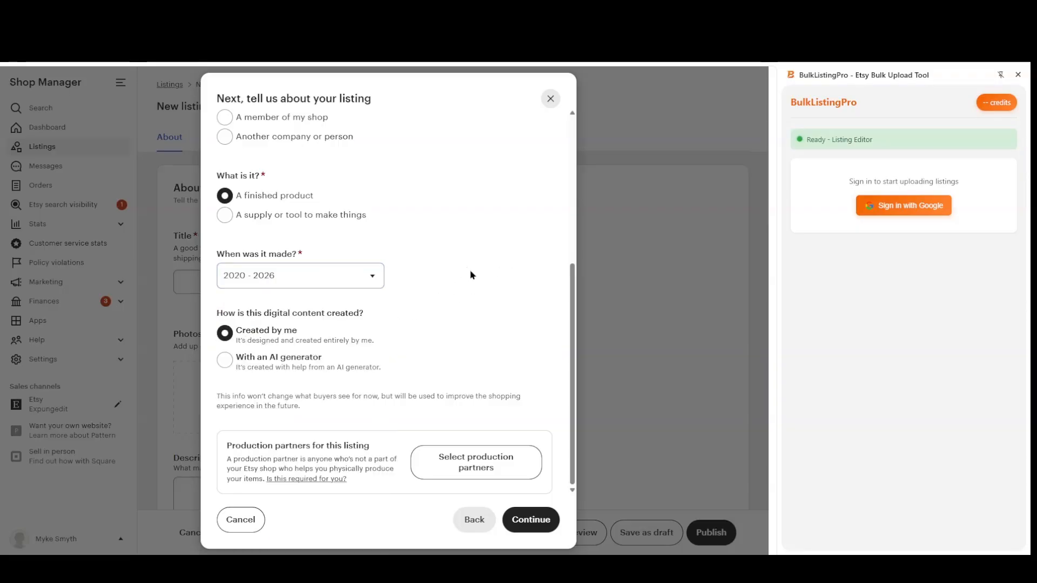
pyautogui.click(537, 513)
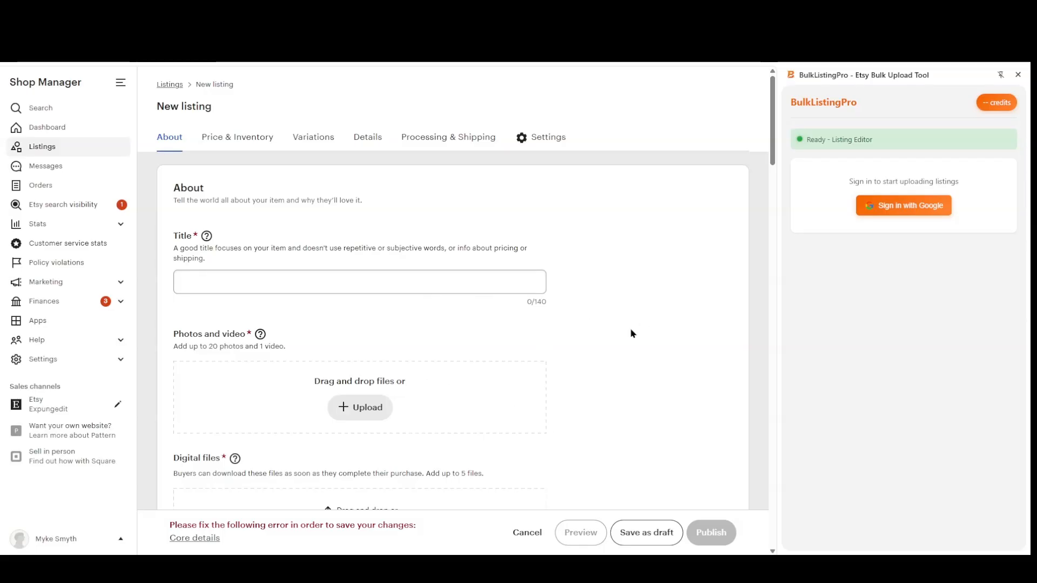
# Cancel the new listing and discard its changes
pyautogui.click(528, 533)
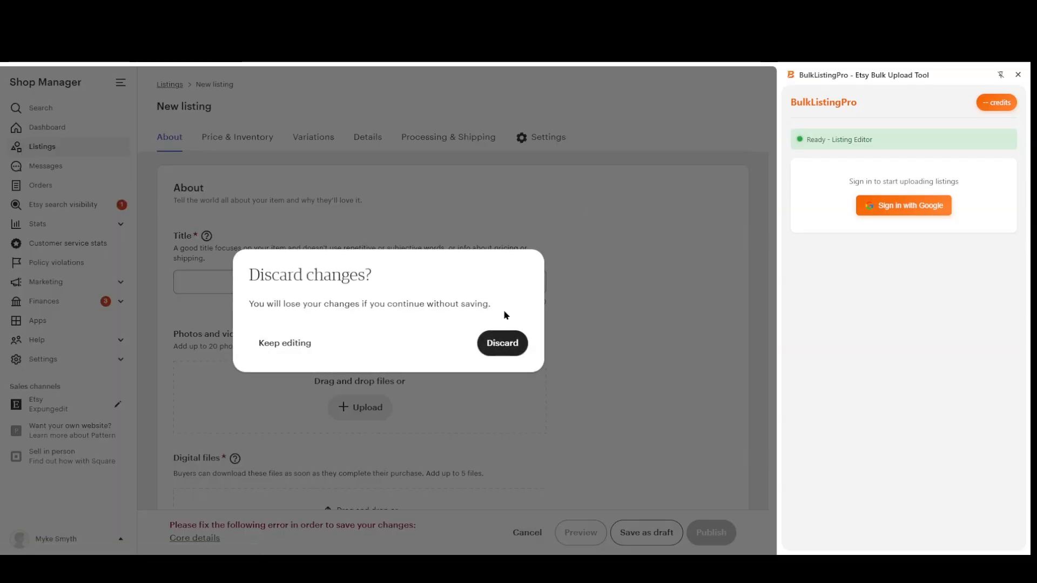
pyautogui.click(502, 343)
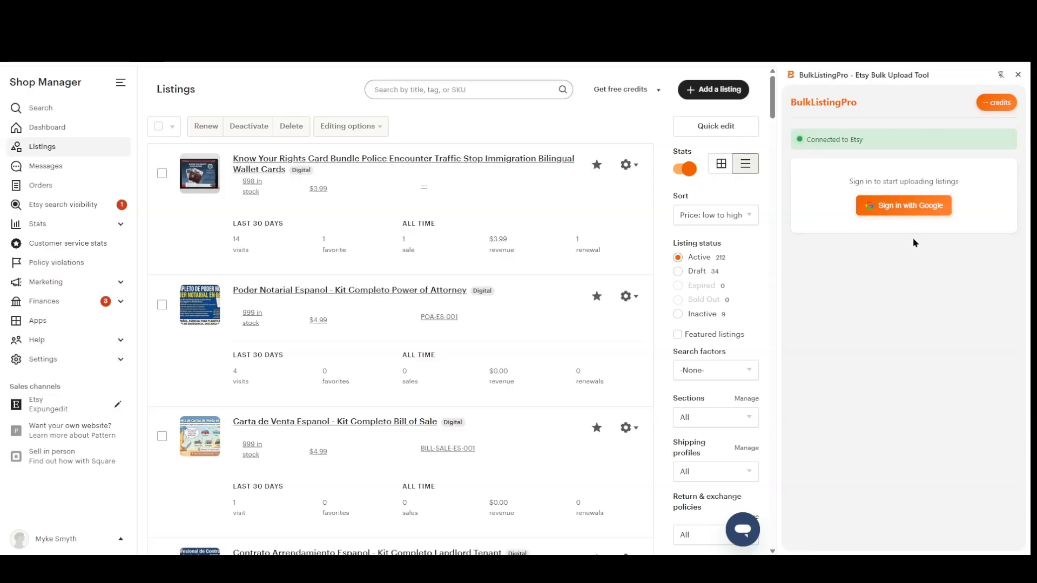
# Sign in to BulkListingPro with the Google account and show its Research section
pyautogui.click(895, 210)
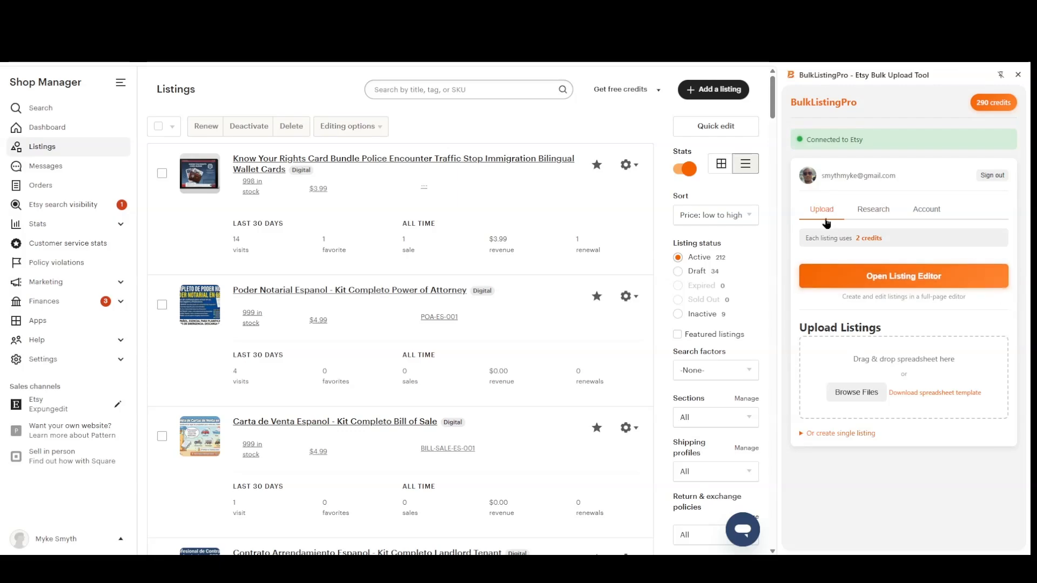
pyautogui.click(873, 211)
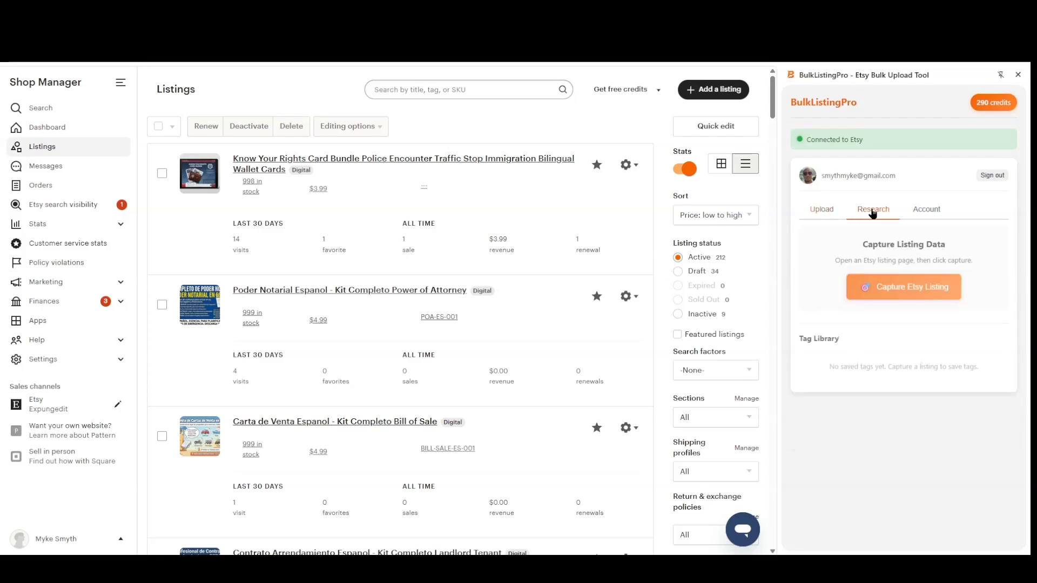
# Look at the Account section and expand the form for creating a single listing in the Upload section
pyautogui.click(932, 214)
pyautogui.click(818, 215)
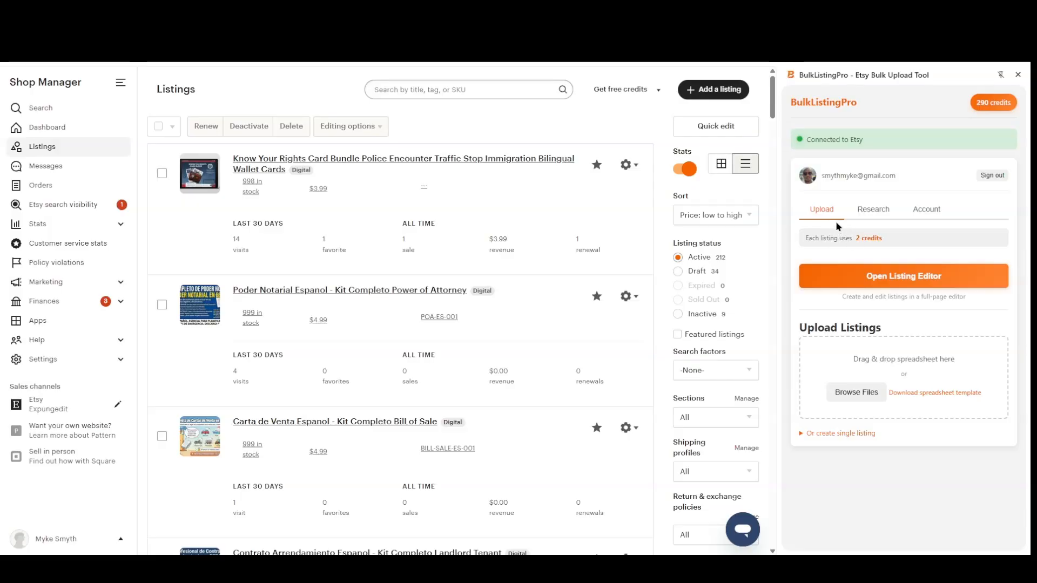
pyautogui.click(832, 437)
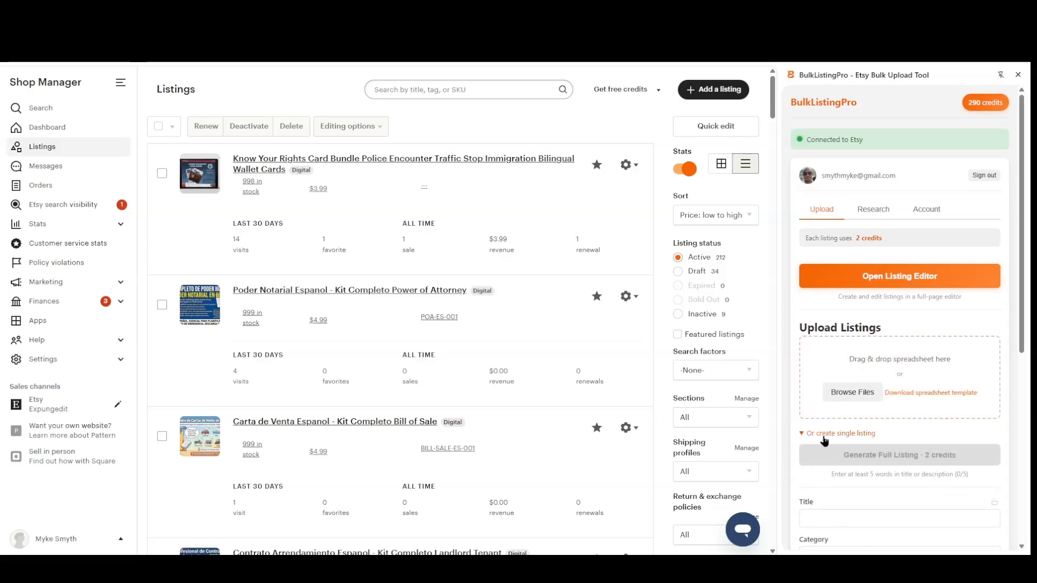
# Title the new single listing "Coffee Cup prints"
pyautogui.scroll(-6, 899, 432)
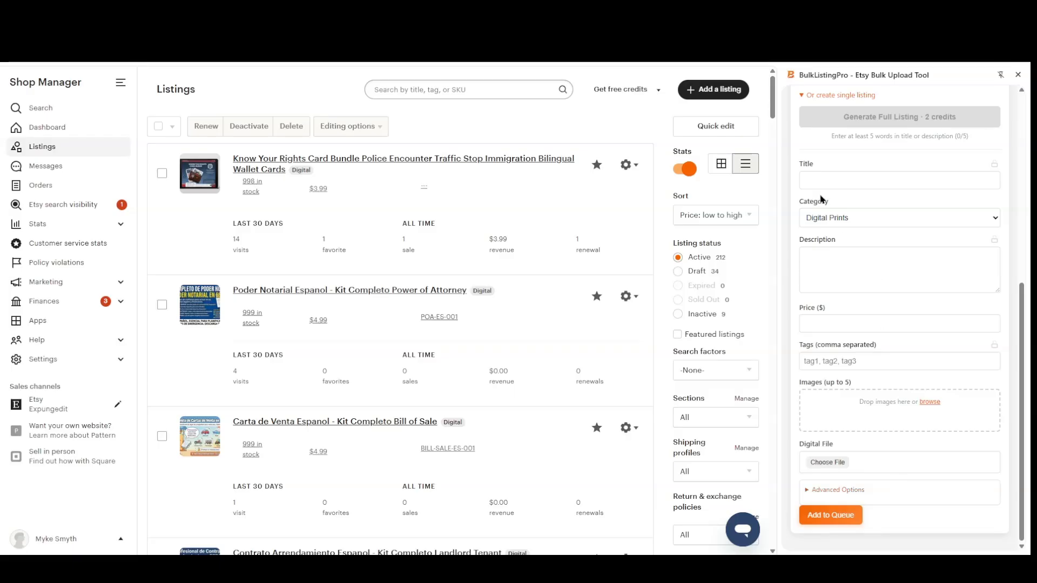
pyautogui.click(821, 179)
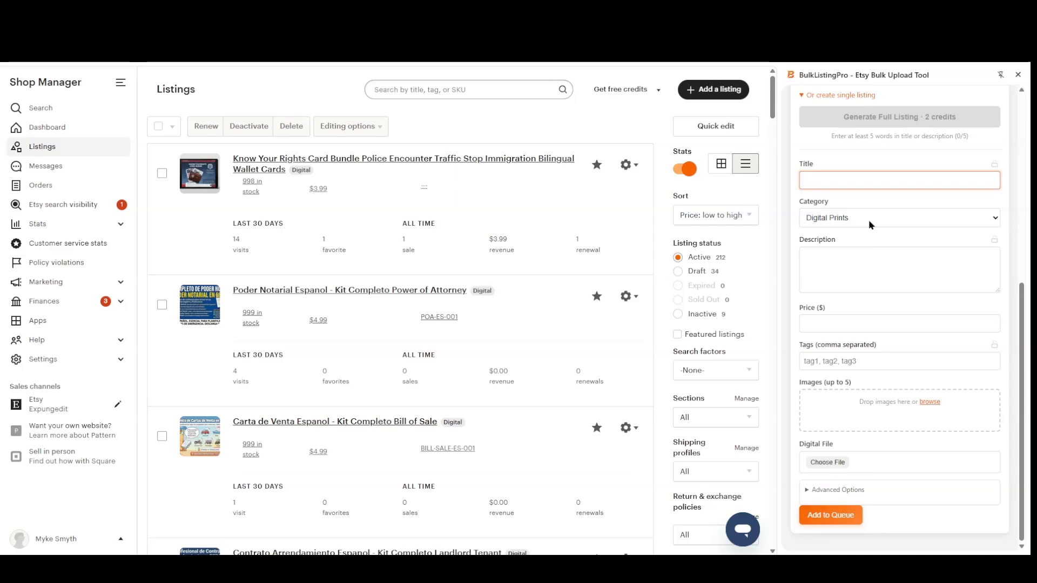
pyautogui.write('Coffee Cup listings')
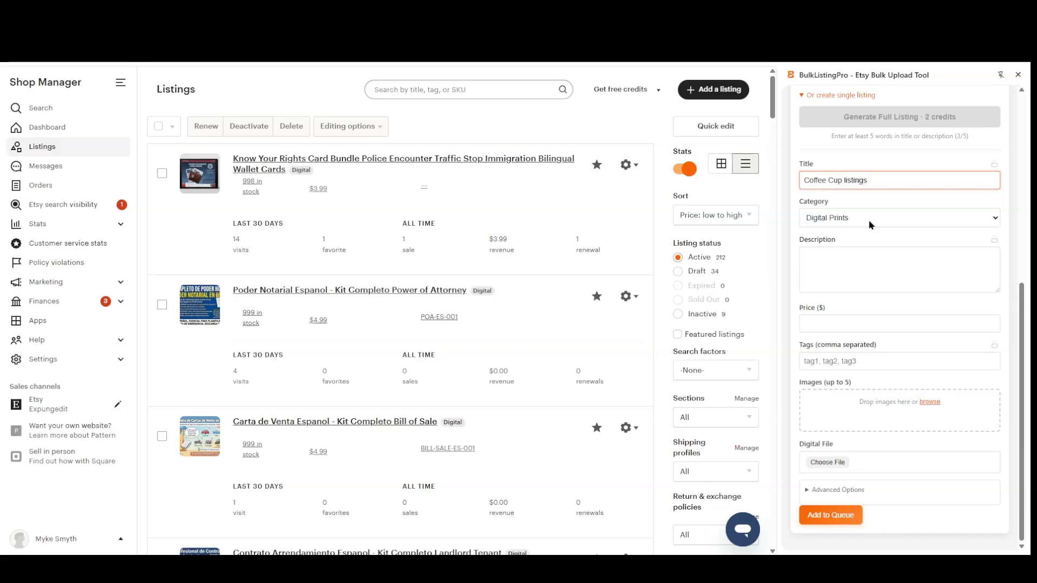
pyautogui.press('BackSpace')
pyautogui.press('BackSpace')
pyautogui.press('BackSpace')
pyautogui.press('BackSpace')
pyautogui.press('BackSpace')
pyautogui.press('BackSpace')
pyautogui.press('BackSpace')
pyautogui.press('BackSpace')
pyautogui.write('prints')
# Describe the listing as "Great digital prints for coffee cups and designs you will love." and set its price to $3.99
pyautogui.click(880, 266)
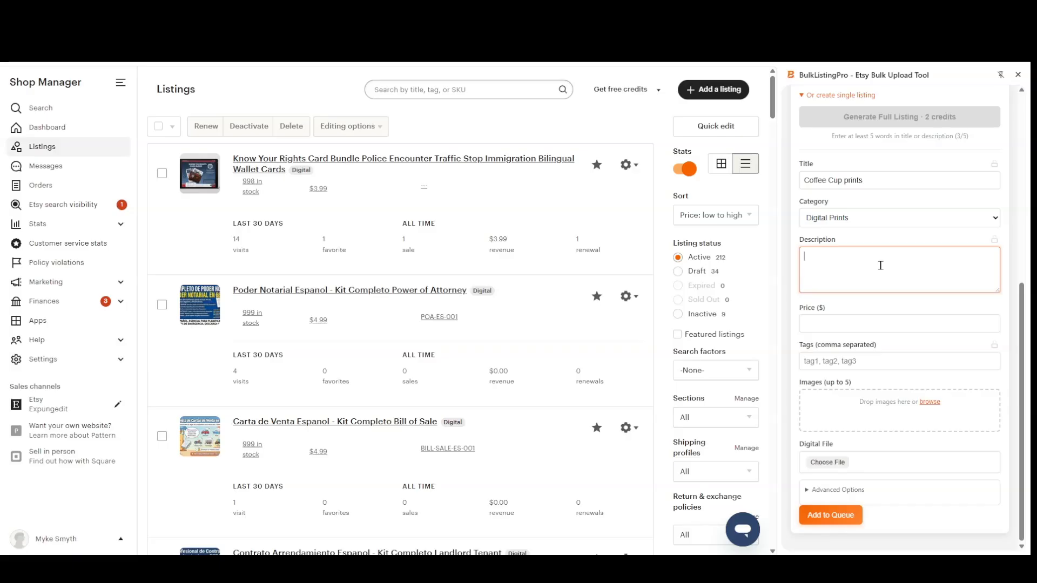
pyautogui.write('Great digit')
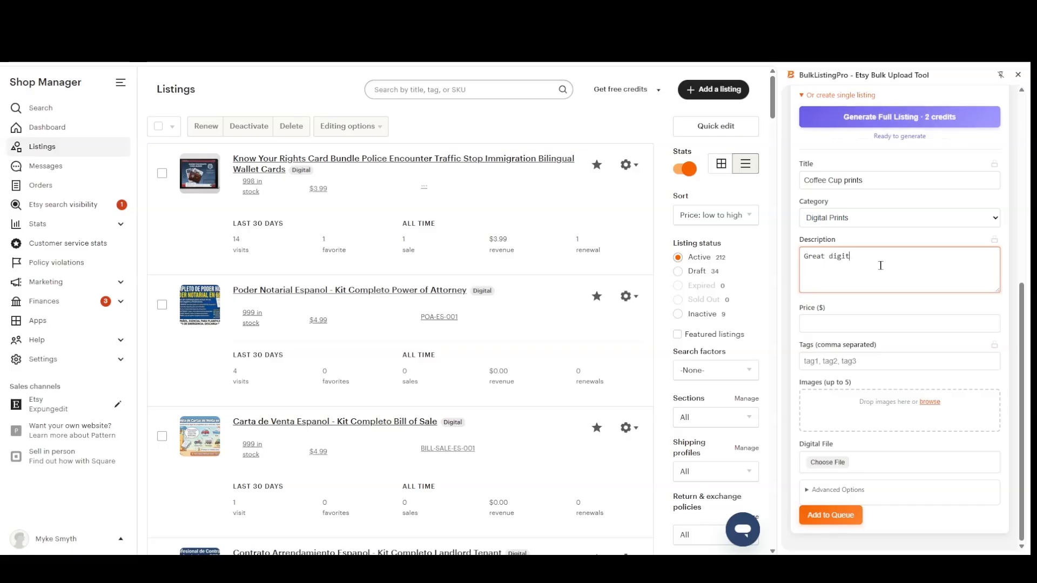
pyautogui.write('al prints for coffee cups')
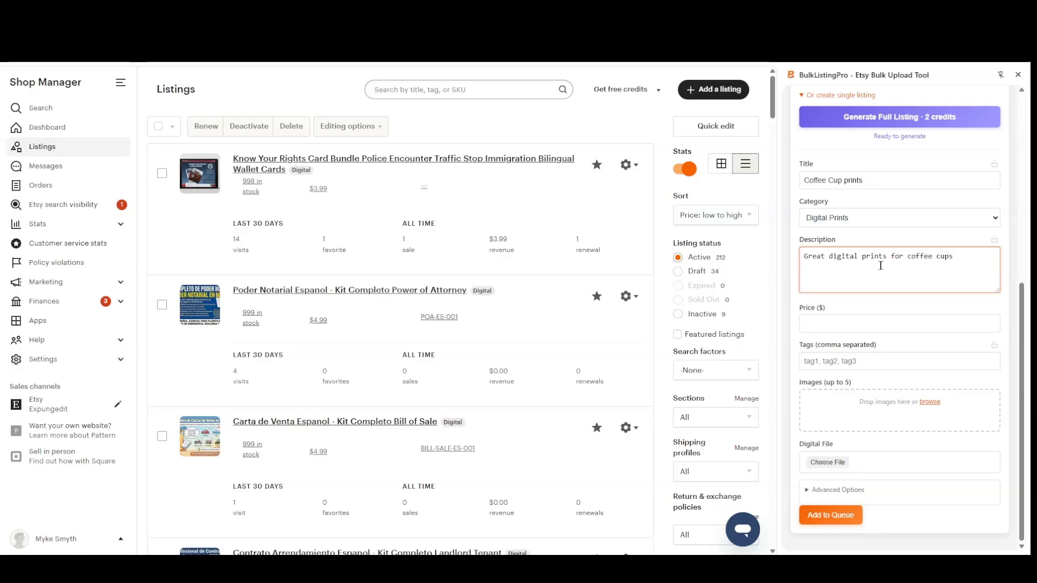
pyautogui.write(' and designs you will love.')
pyautogui.click(888, 324)
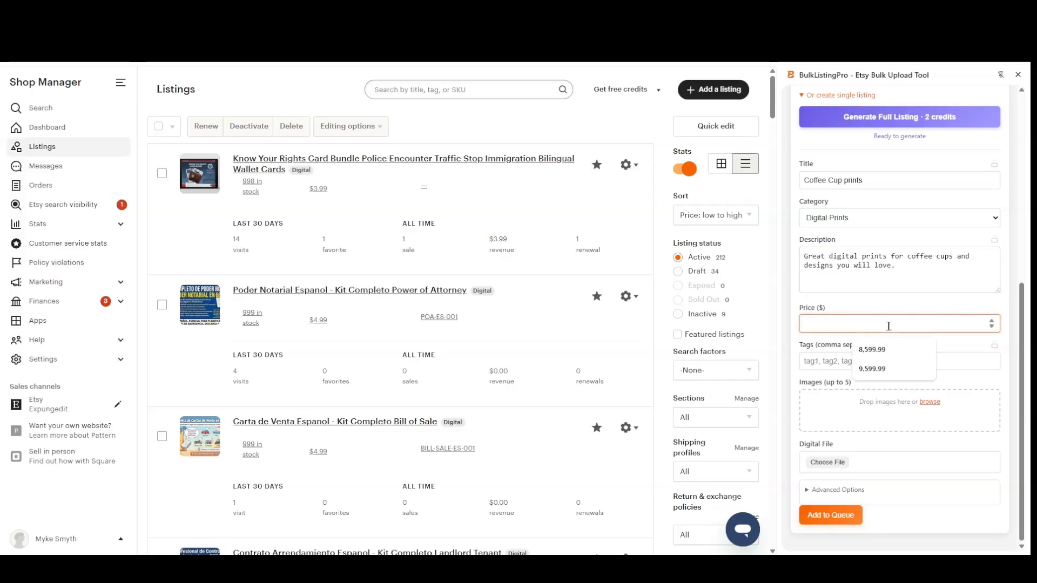
pyautogui.write('3')
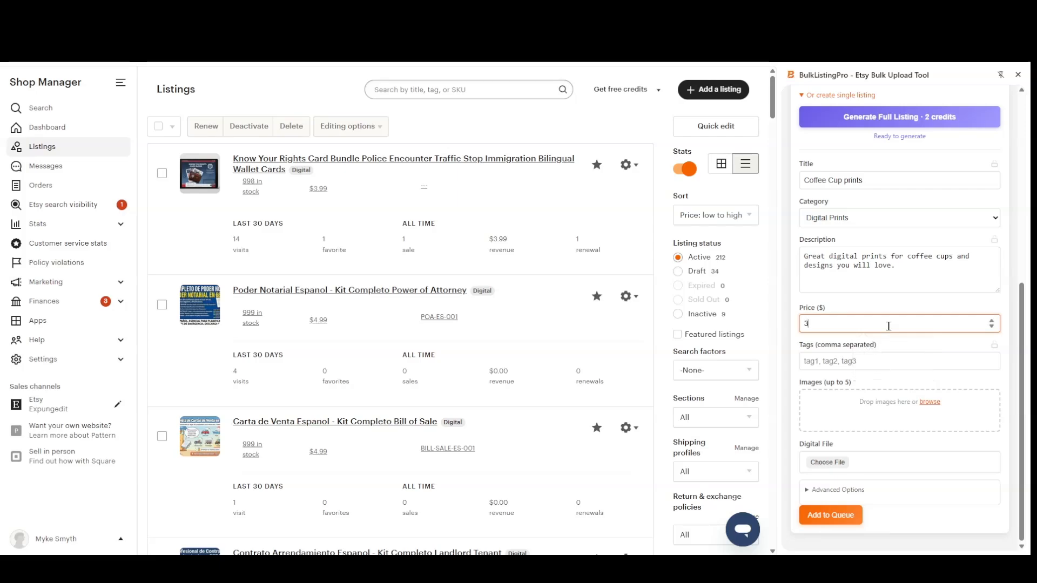
pyautogui.write('.99')
# Tag the listing with coffee cup, cup prints and coffee digtal prints, and add it to the upload queue
pyautogui.click(864, 353)
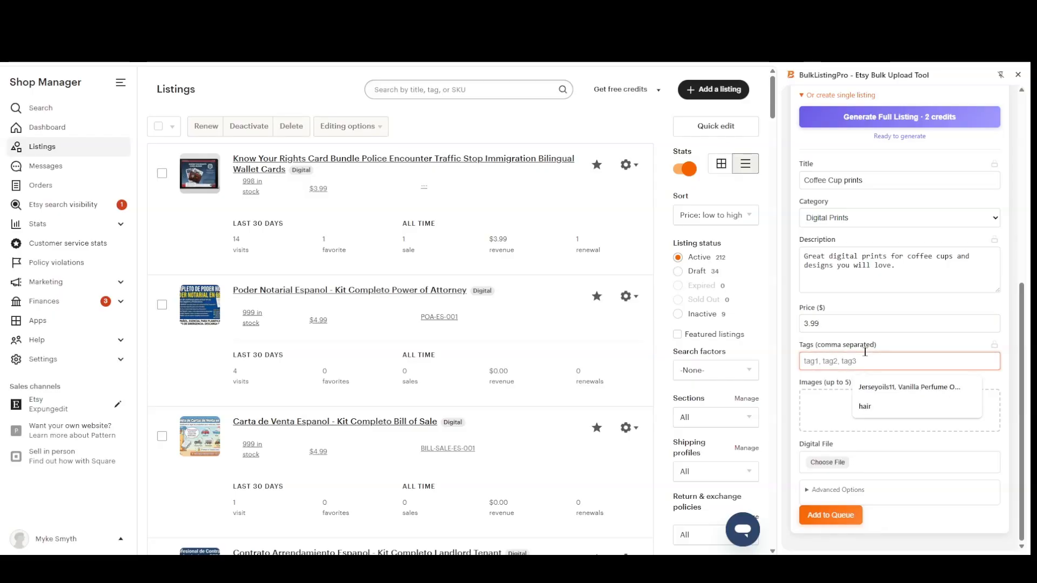
pyautogui.write('coffee cup,')
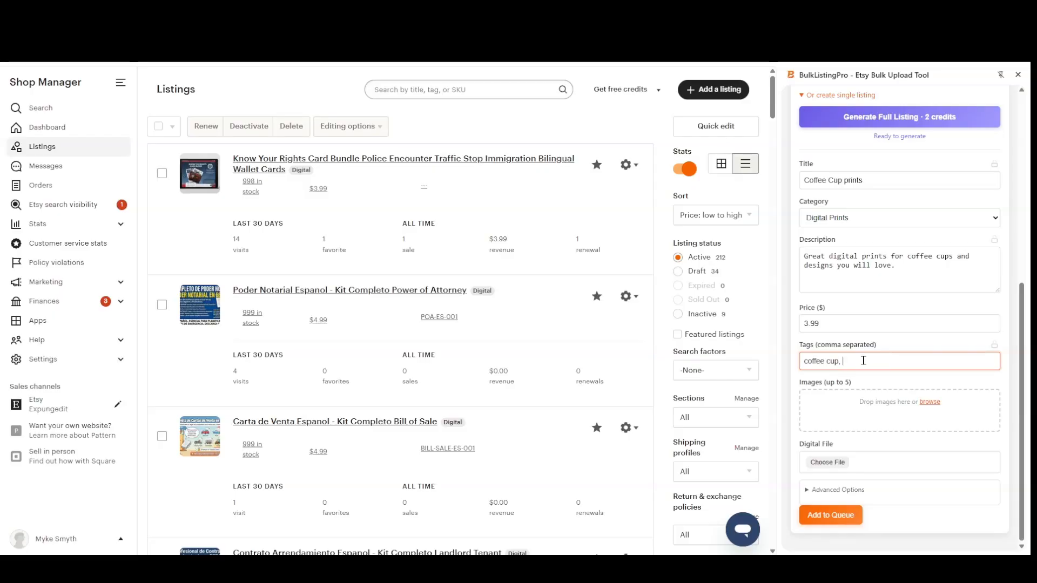
pyautogui.write('cup')
pyautogui.write(' prints, coffee digital prints')
pyautogui.press('Return')
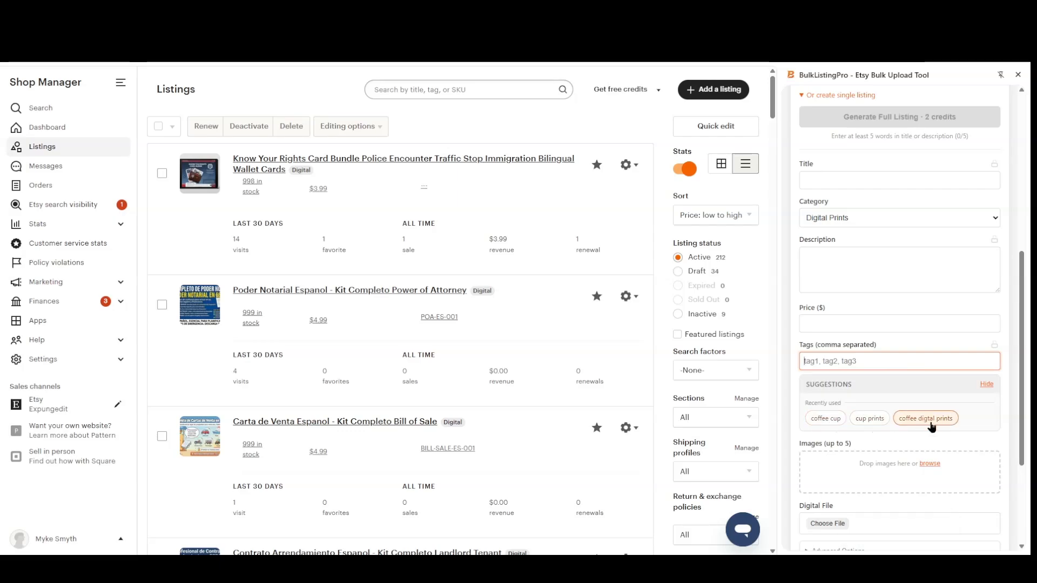
# Start a second listing titled "coffee cup prints" with the description "great coffee prints for your coffee business."
pyautogui.click(849, 185)
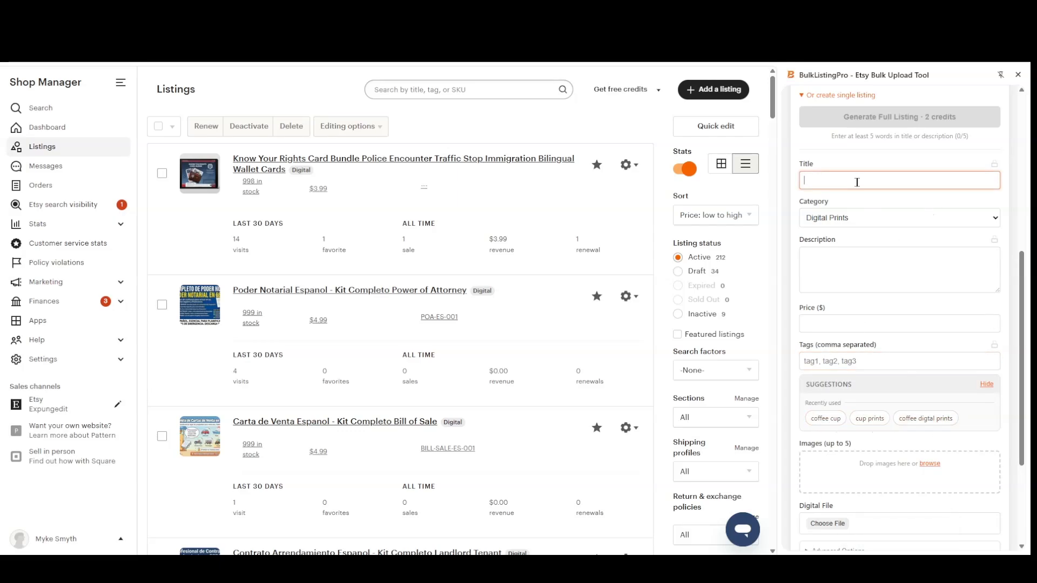
pyautogui.scroll(-3, 900, 322)
pyautogui.scroll(3, 891, 277)
pyautogui.write('cof')
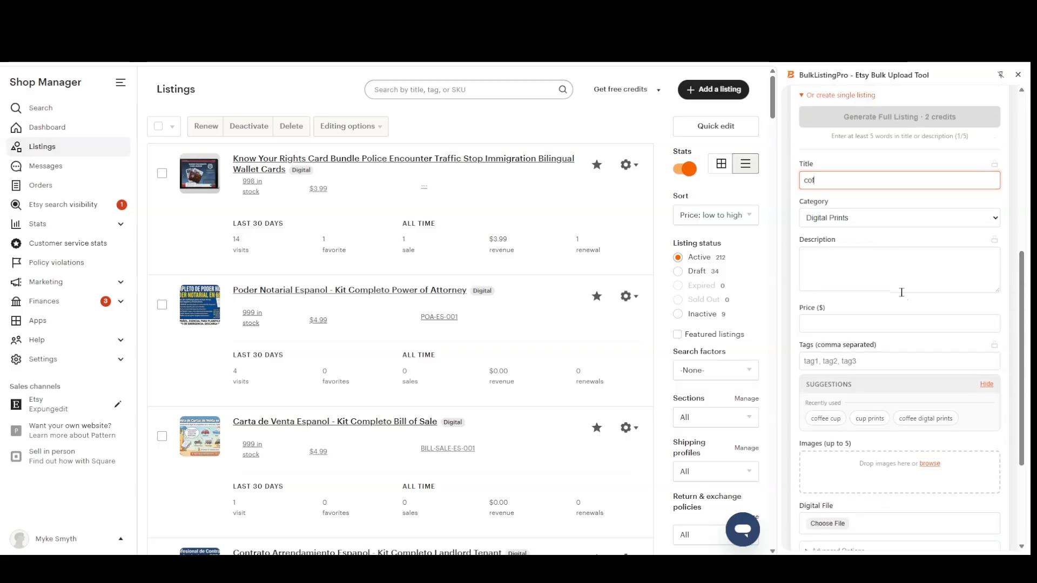
pyautogui.write('fee cup prints')
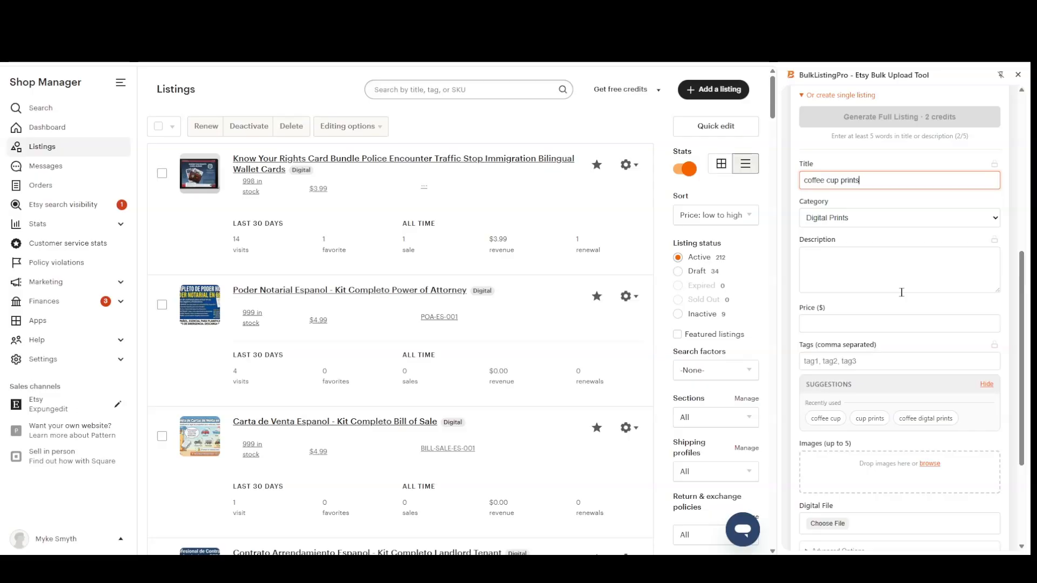
pyautogui.click(901, 292)
pyautogui.write('grea')
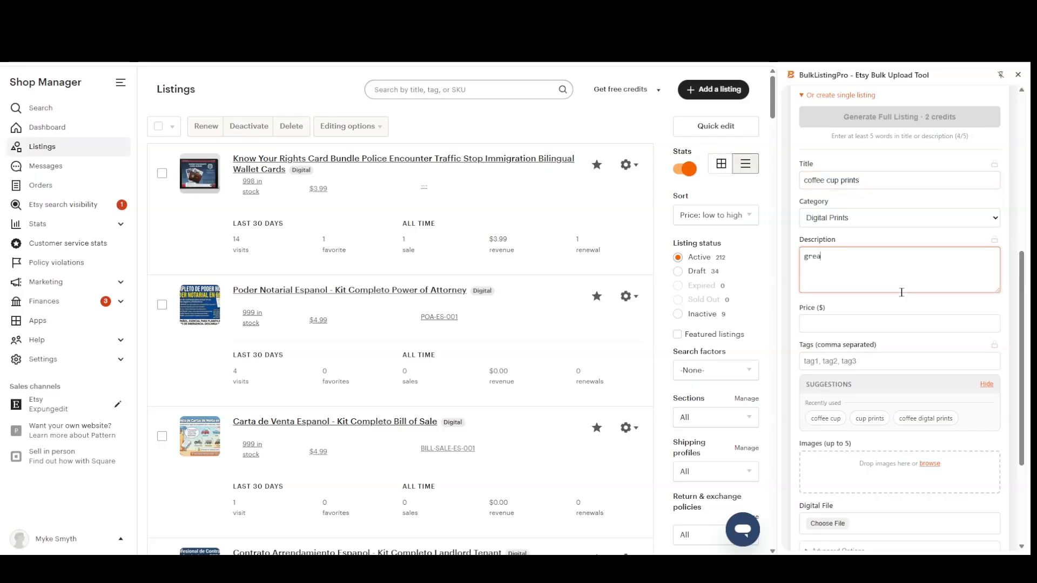
pyautogui.write('t coffee ')
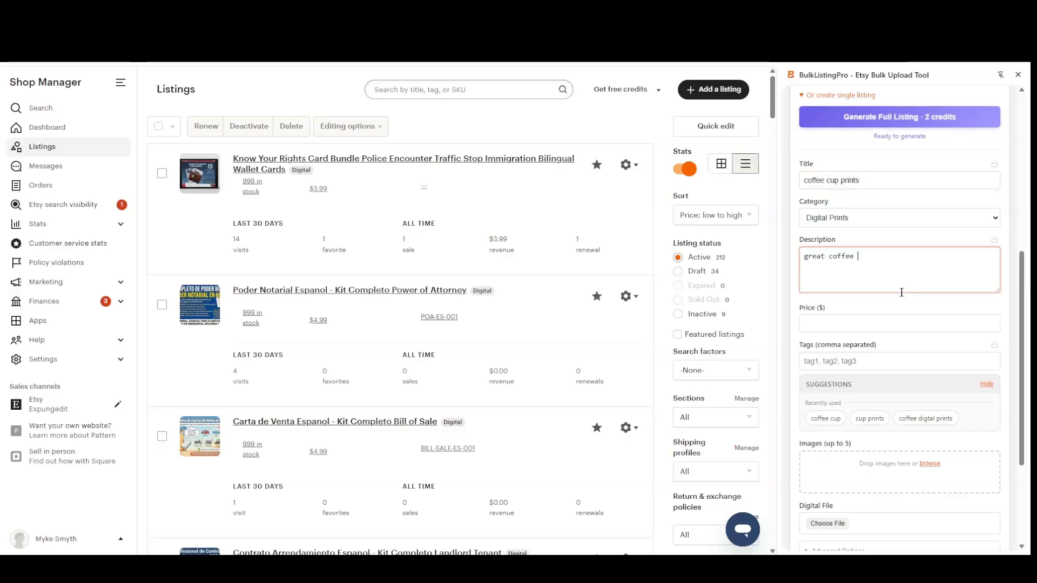
pyautogui.write('prints for your coffee business.')
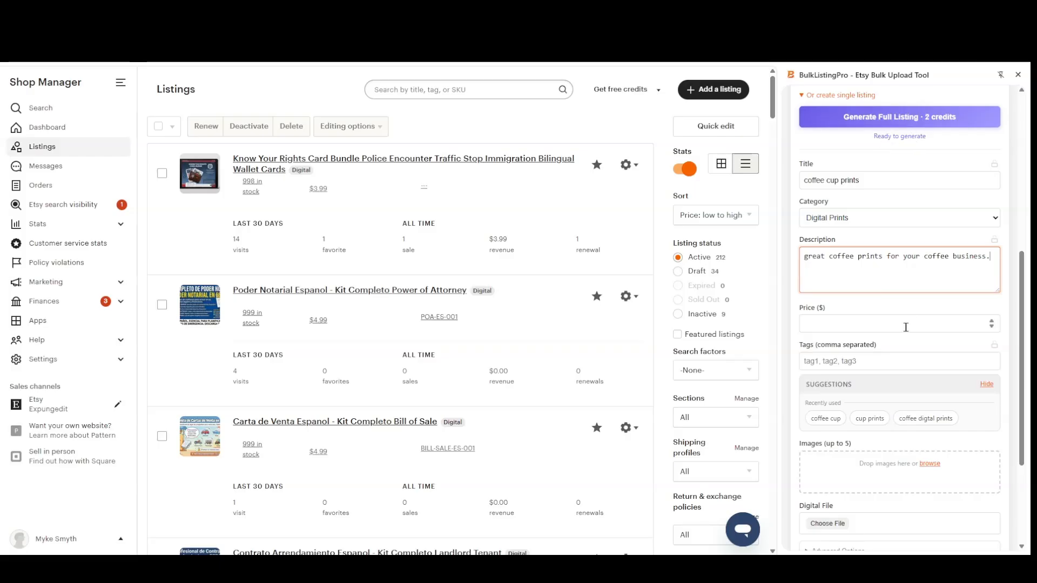
# Set the second listing's price to $3.99
pyautogui.scroll(2, 903, 325)
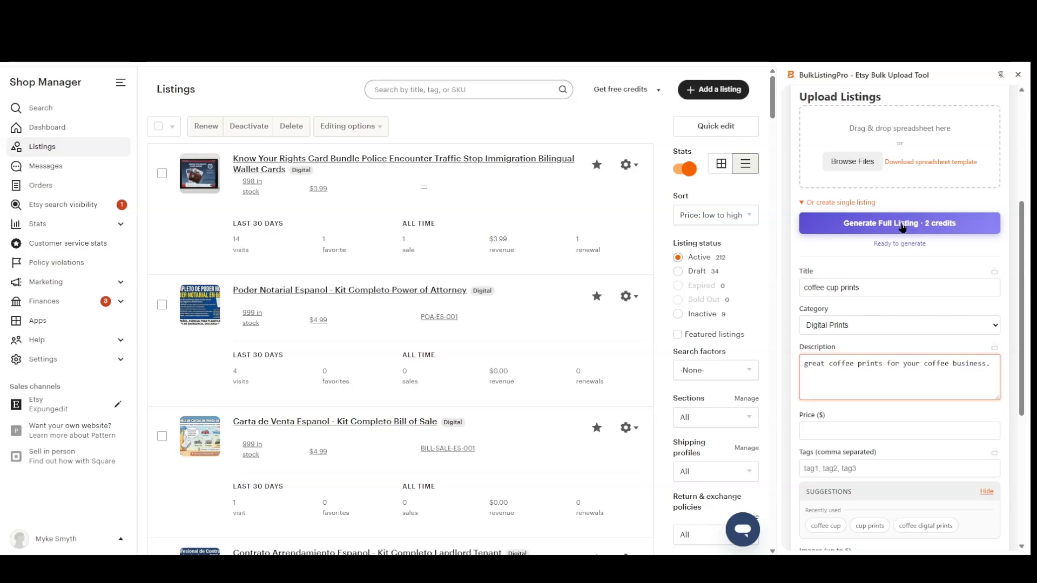
pyautogui.scroll(-2, 866, 296)
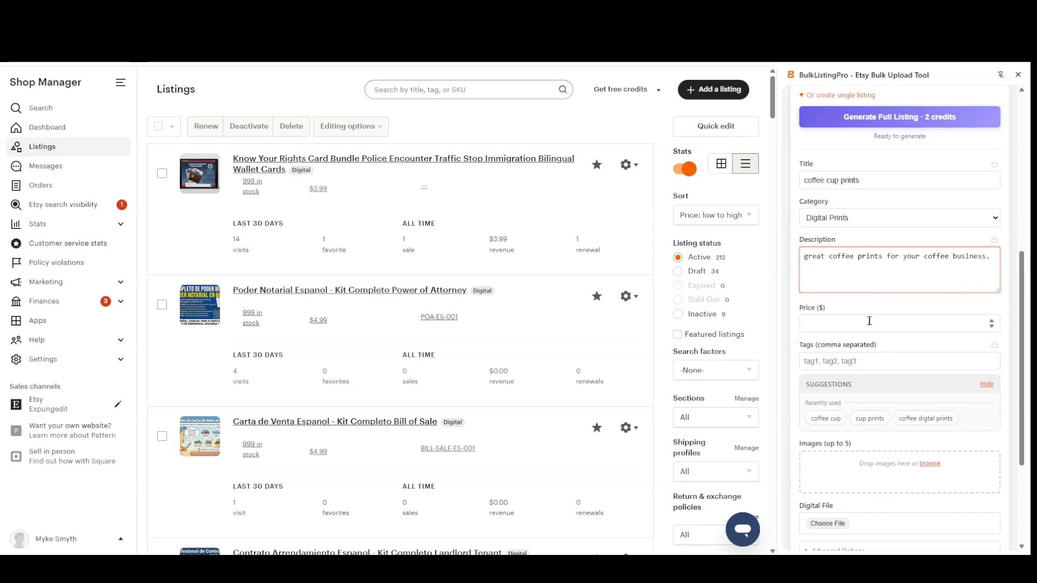
pyautogui.click(869, 323)
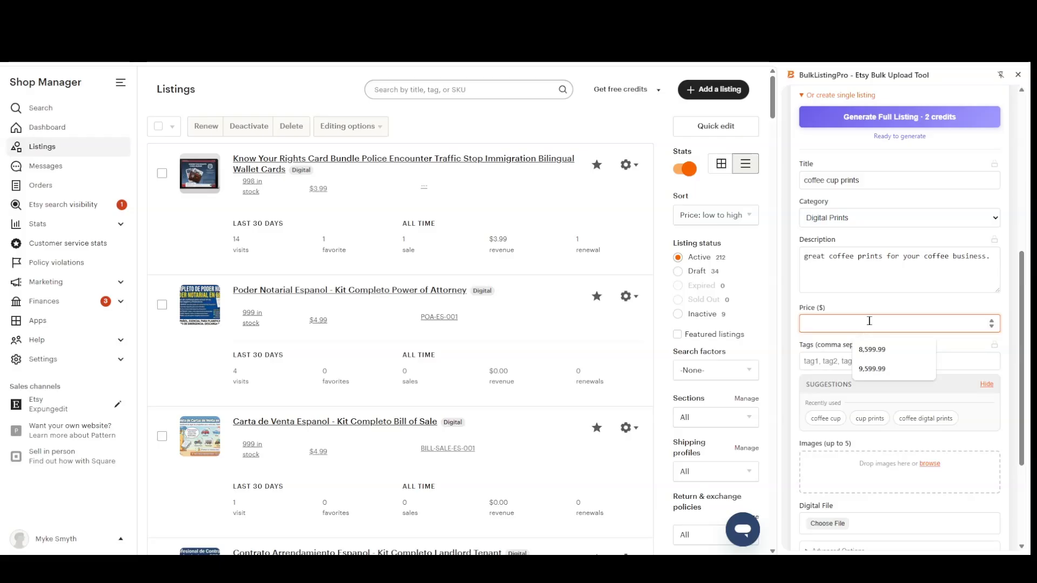
pyautogui.write('3.99')
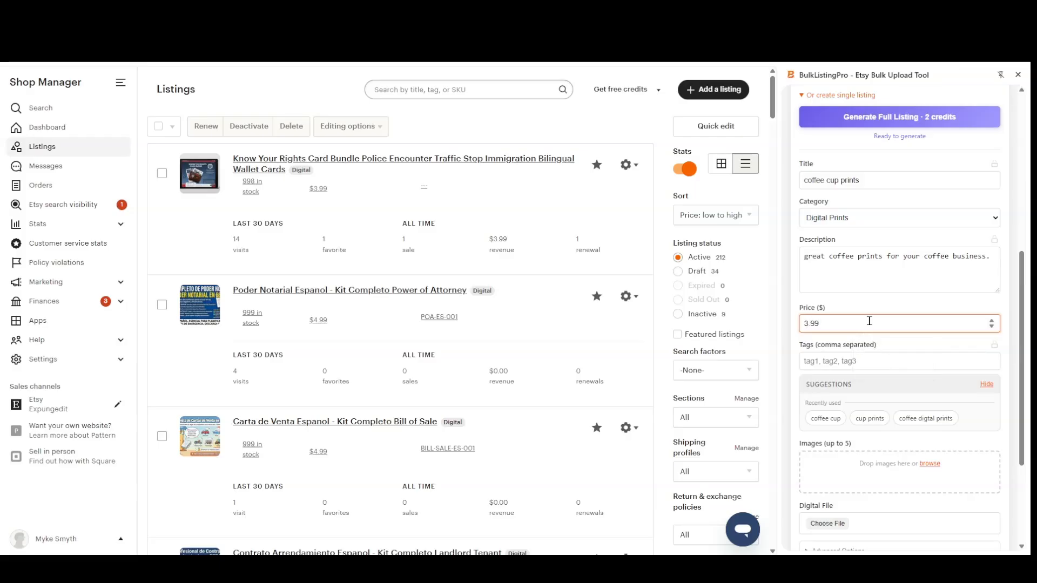
pyautogui.click(891, 362)
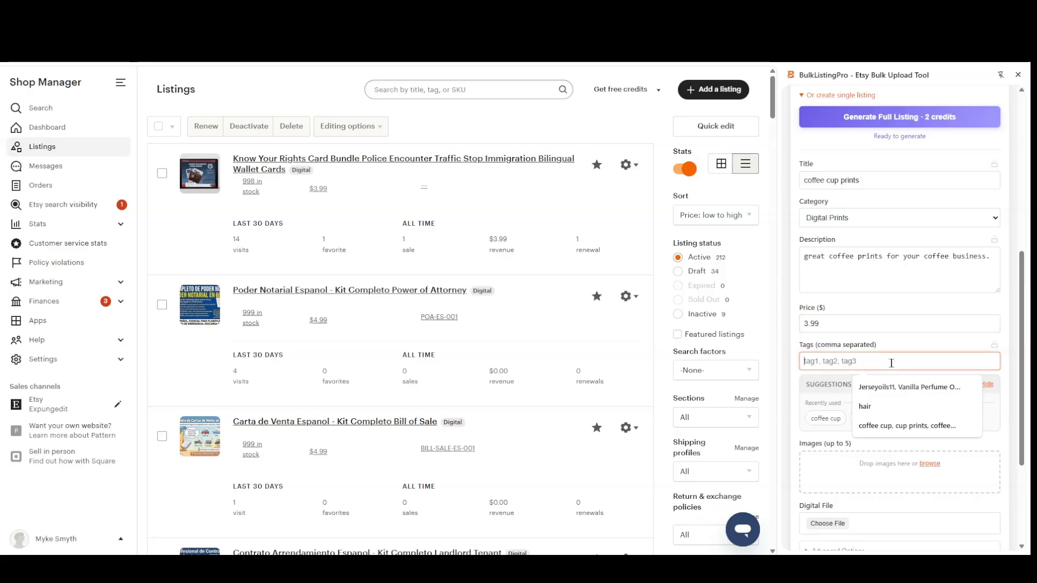
# Add the images Image_fx (77) (1), Image_fx (76), Image_fx (74) and Image_fx (75) to the second listing
pyautogui.scroll(-2, 891, 365)
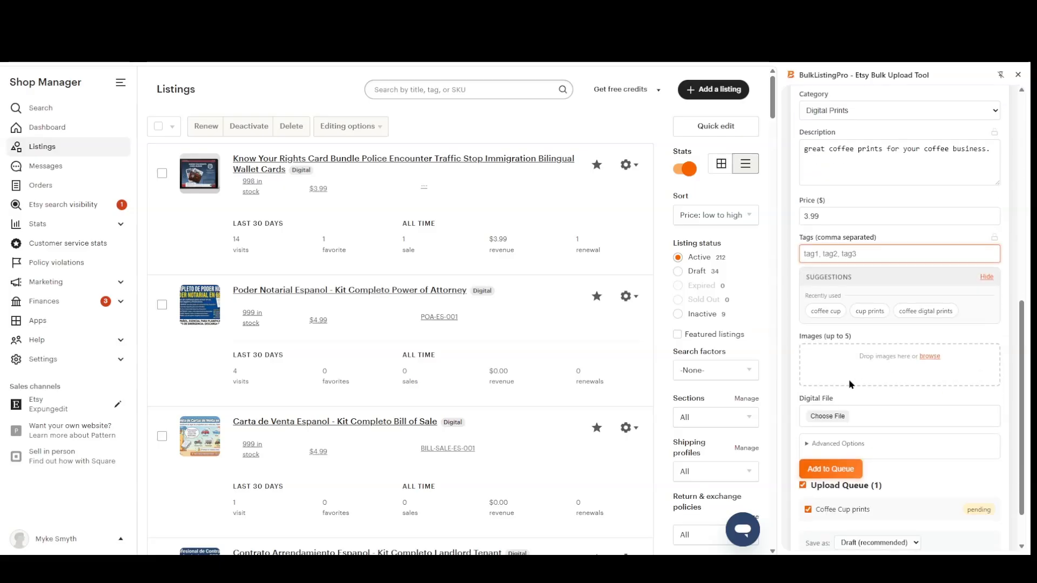
pyautogui.click(928, 357)
pyautogui.click(117, 184)
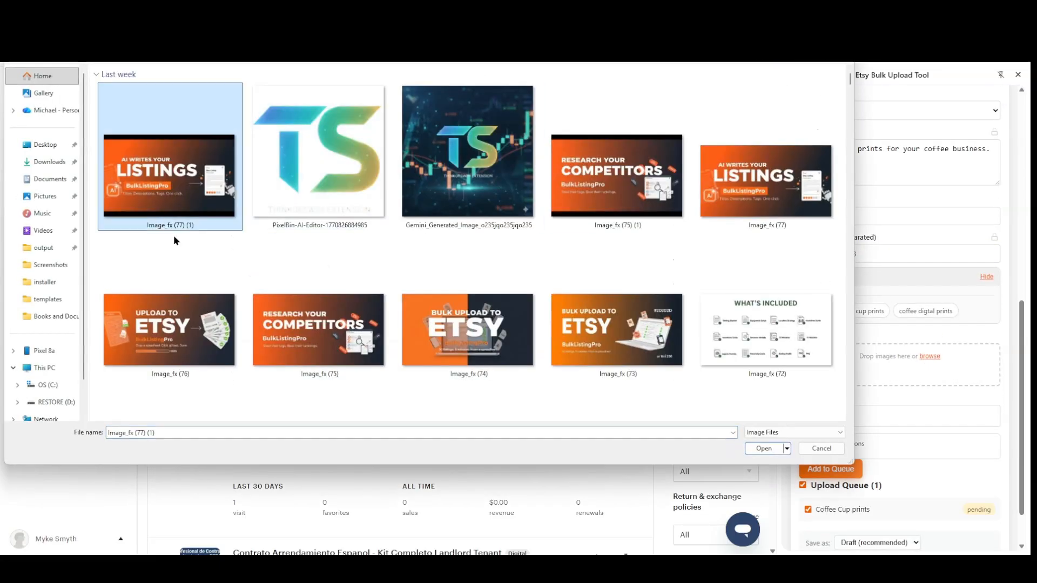
pyautogui.keyDown('ctrl'); pyautogui.click(226, 320); pyautogui.keyUp('ctrl')
pyautogui.keyDown('ctrl'); pyautogui.click(453, 328); pyautogui.keyUp('ctrl')
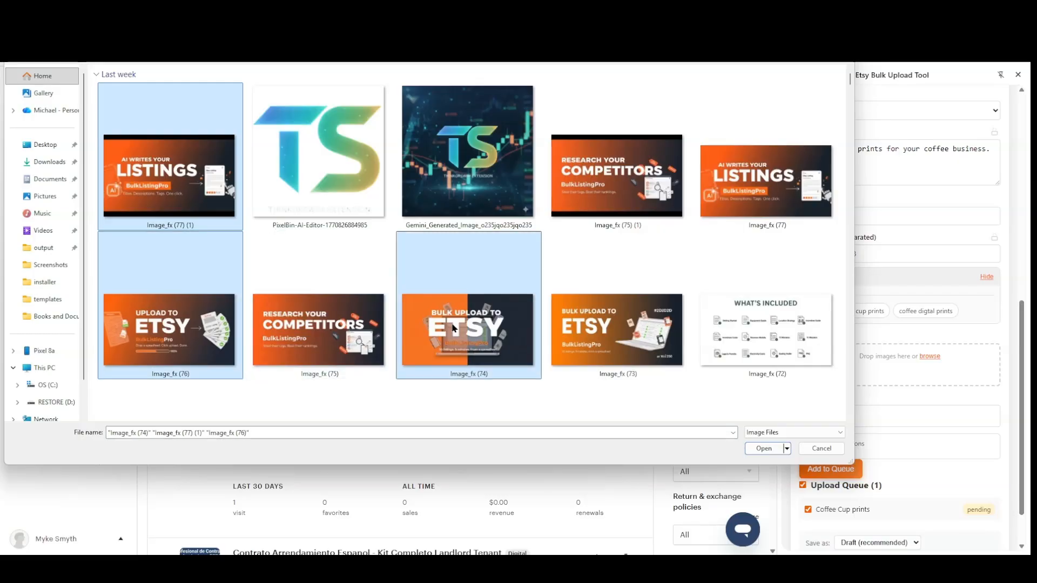
pyautogui.keyDown('ctrl'); pyautogui.click(388, 300); pyautogui.keyUp('ctrl')
pyautogui.click(761, 448)
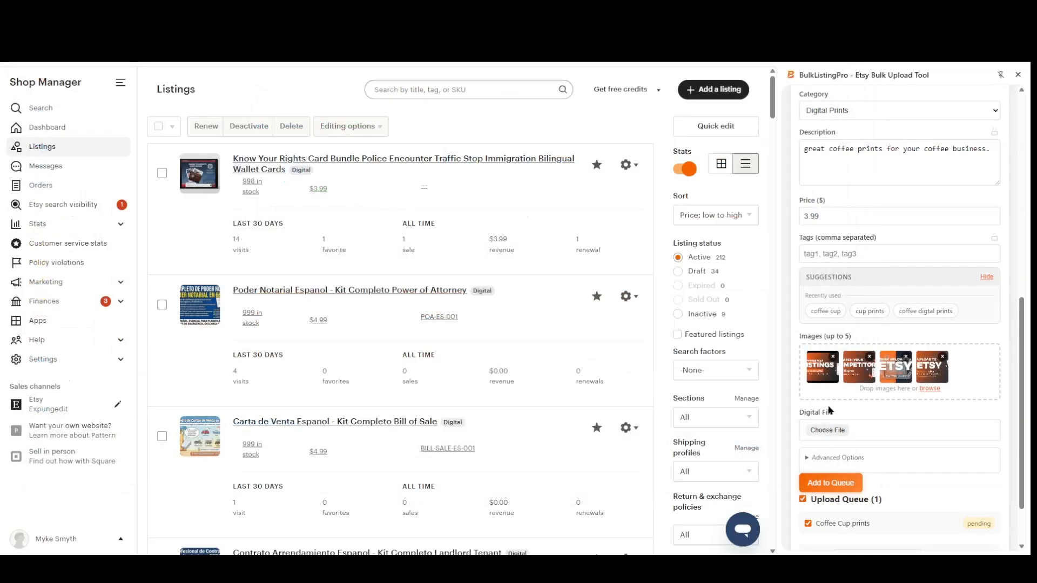
# Attach BulkListingPro-template (3).xlsx as the second listing's digital file
pyautogui.scroll(-2, 830, 411)
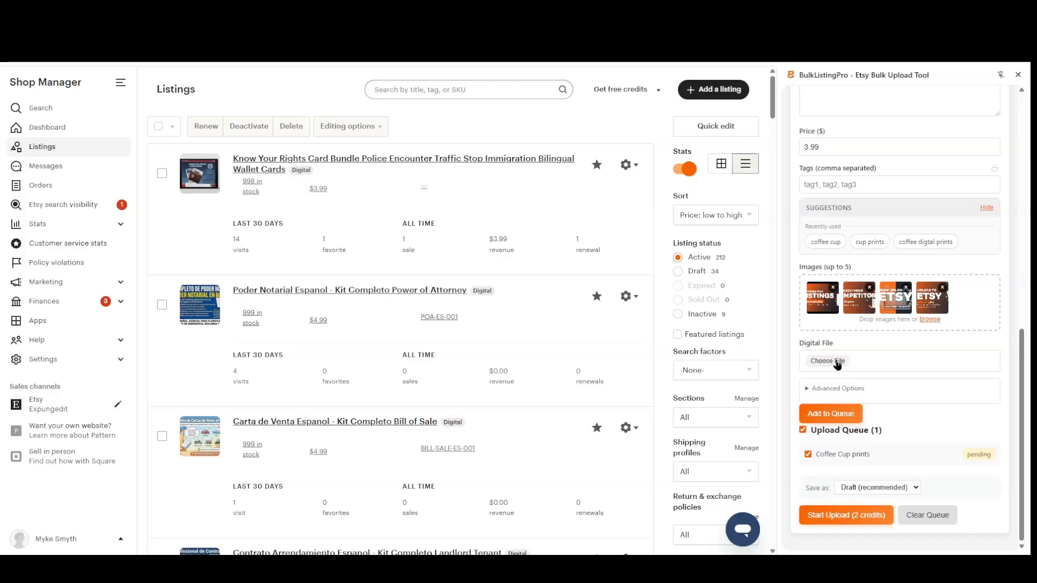
pyautogui.click(837, 365)
pyautogui.click(288, 204)
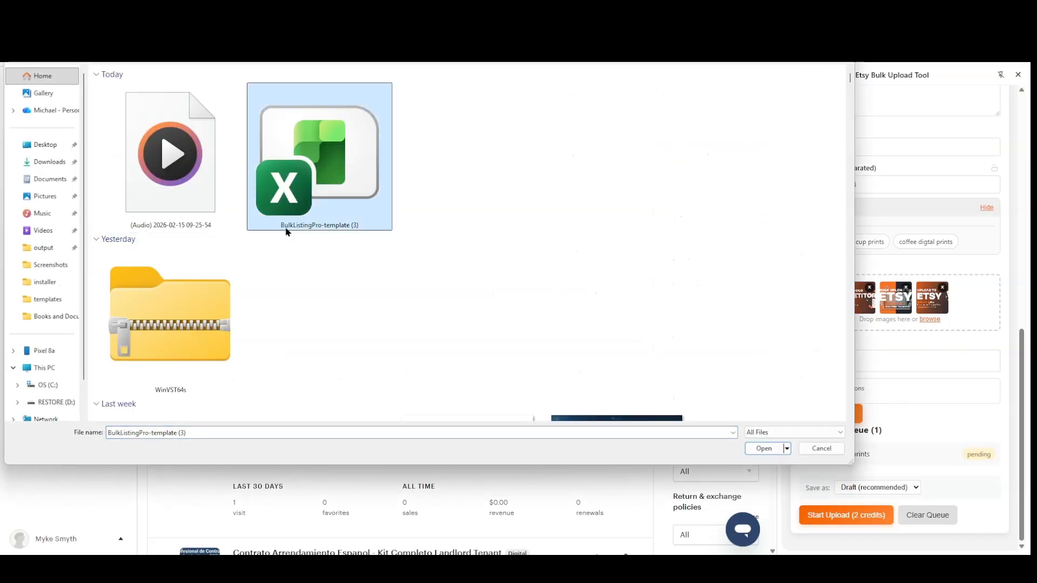
pyautogui.click(762, 448)
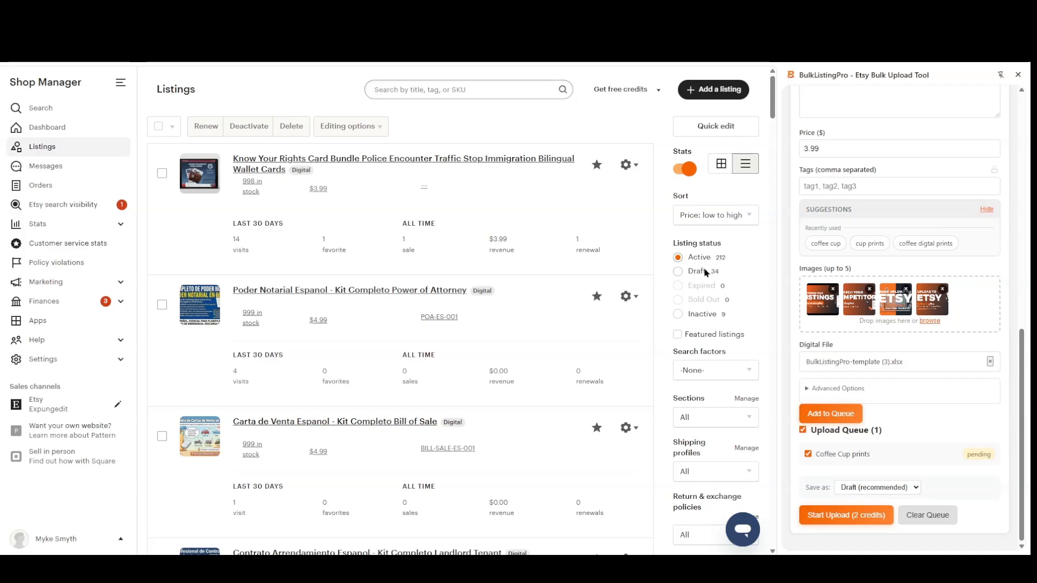
# Set the upload queue to save its listings as Published
pyautogui.click(874, 488)
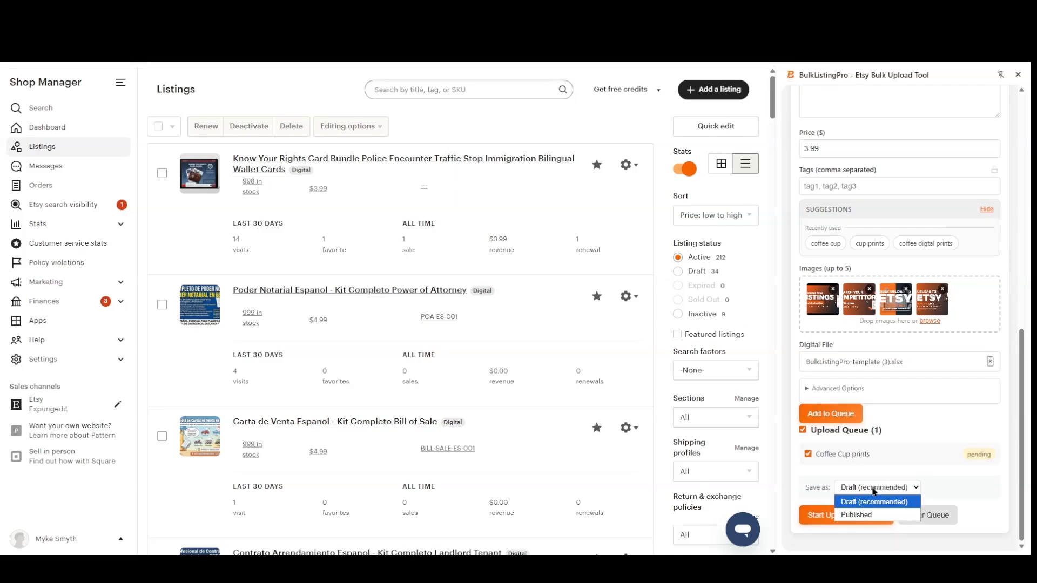
pyautogui.click(875, 502)
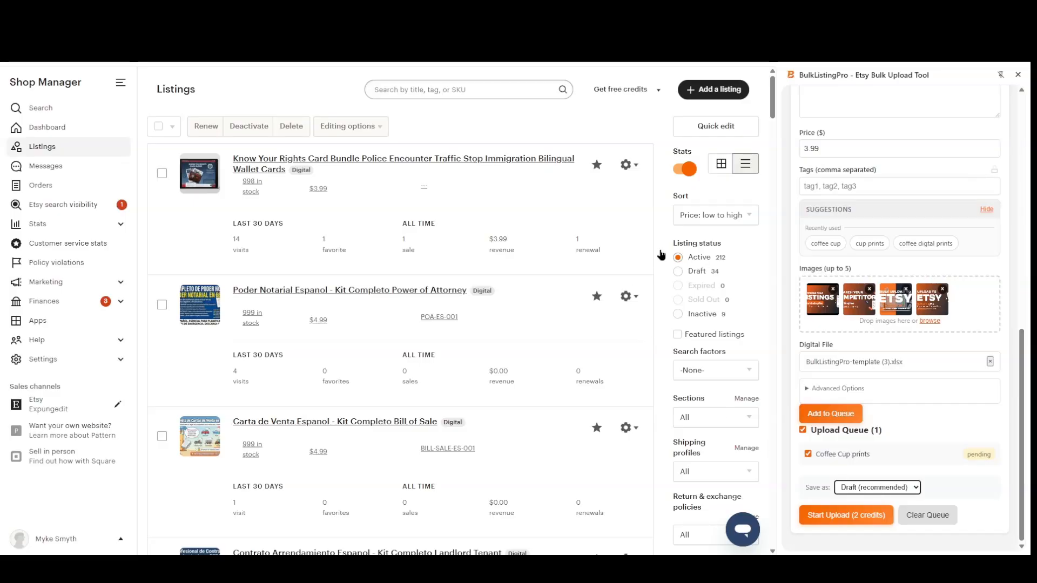
pyautogui.click(881, 488)
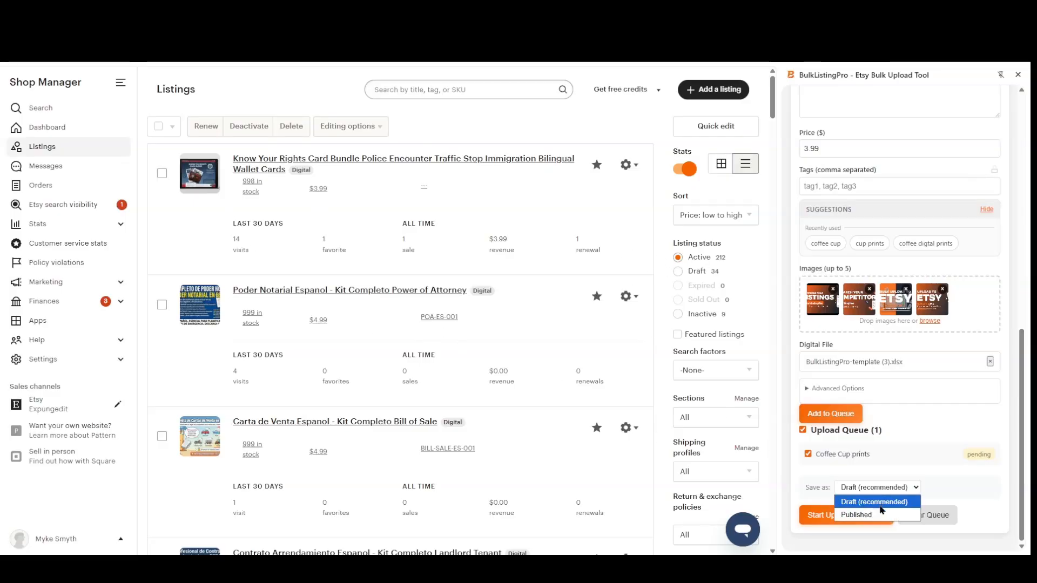
pyautogui.click(866, 516)
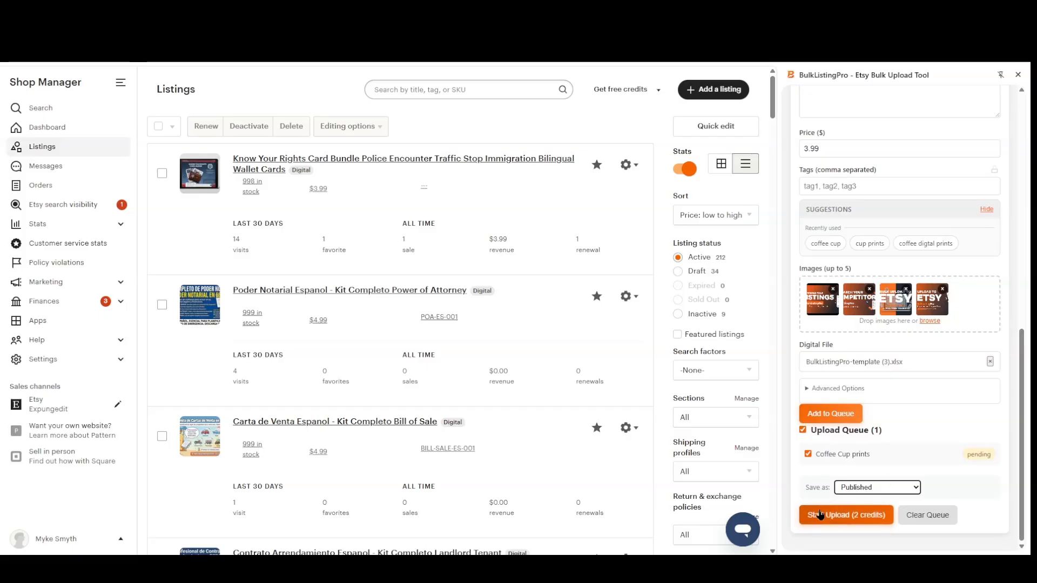
# Set the upload queue to save as Draft (recommended) and start uploading the queued Coffee Cup prints listing
pyautogui.click(885, 490)
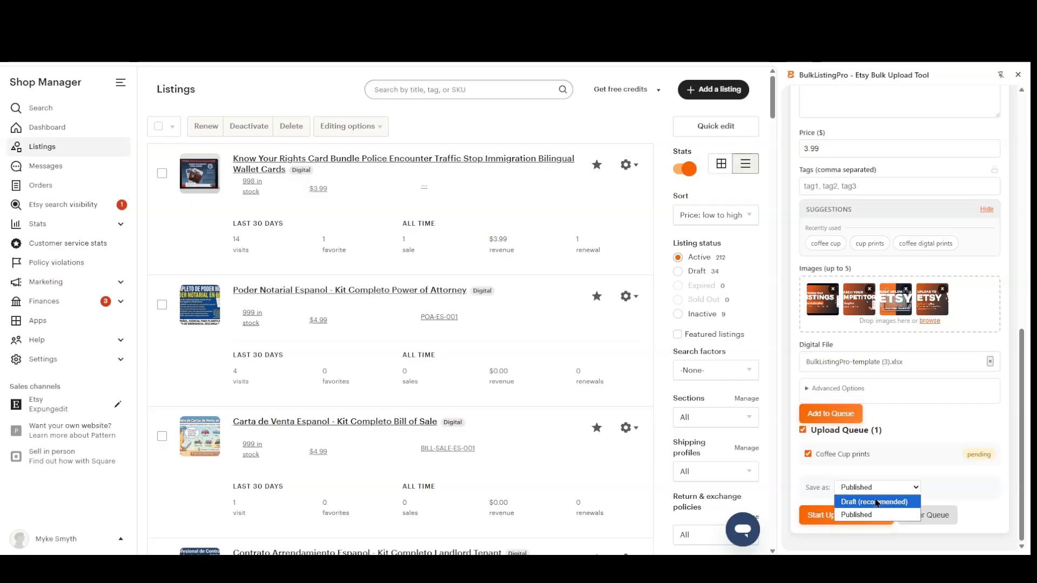
pyautogui.click(875, 501)
pyautogui.scroll(4, 886, 205)
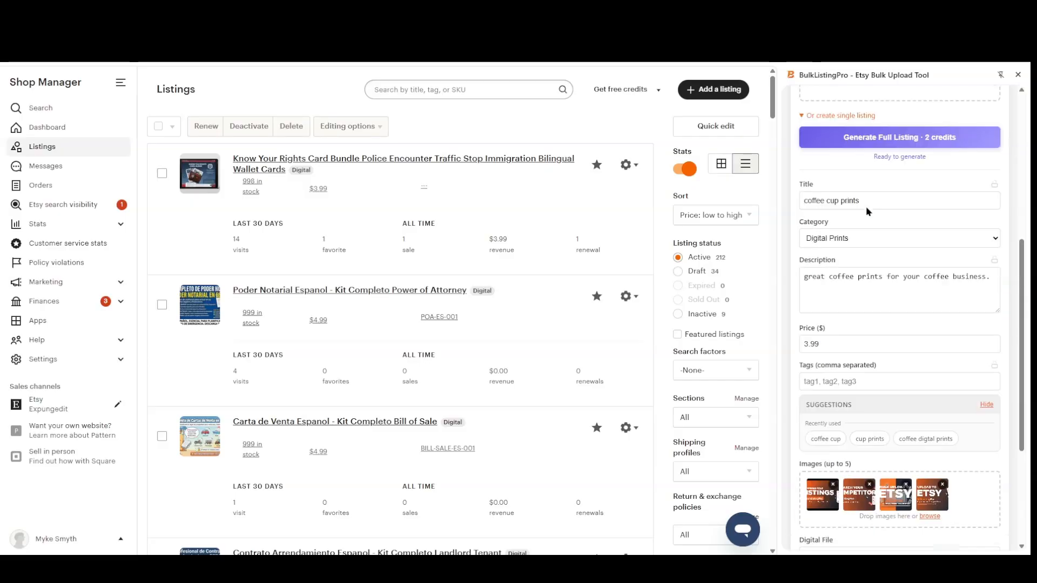
pyautogui.scroll(2, 918, 341)
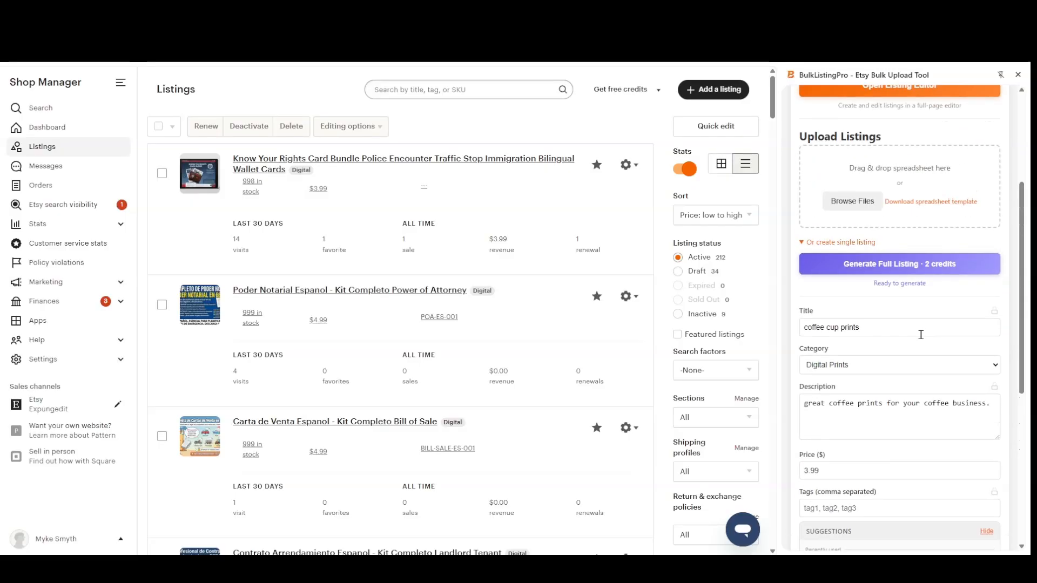
pyautogui.scroll(-6, 916, 339)
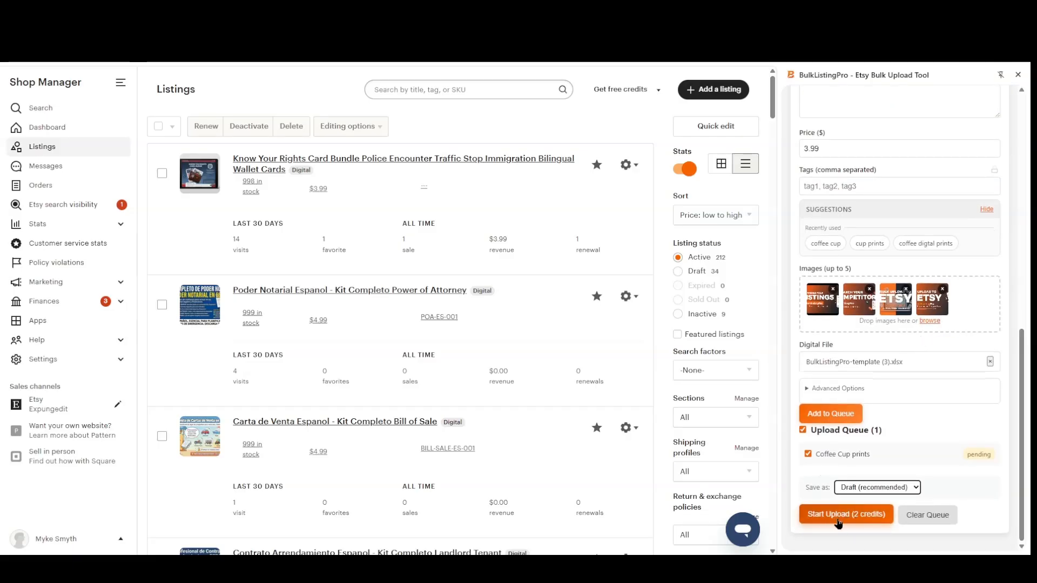
pyautogui.scroll(6, 964, 117)
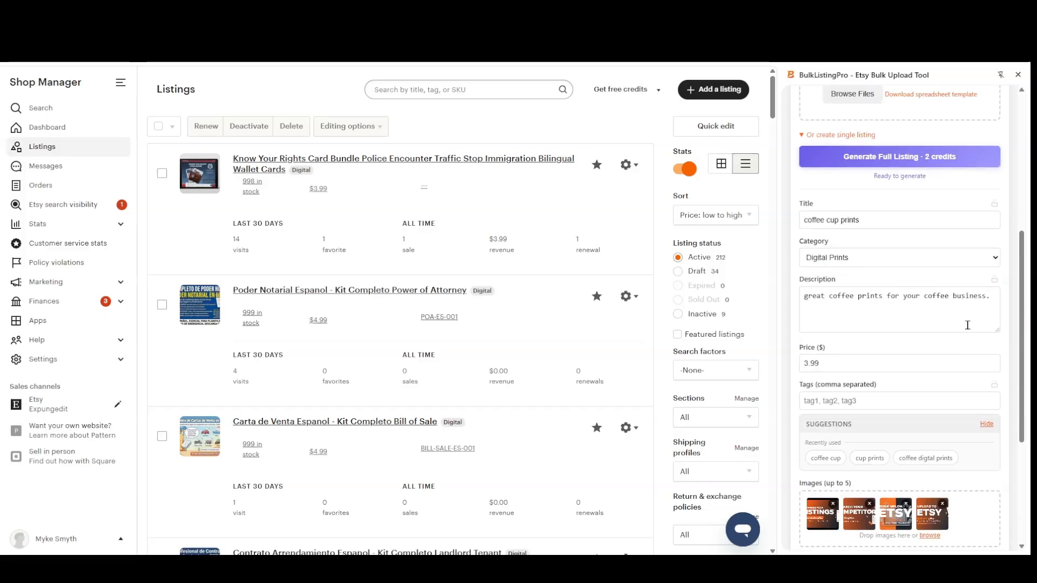
pyautogui.scroll(-6, 907, 317)
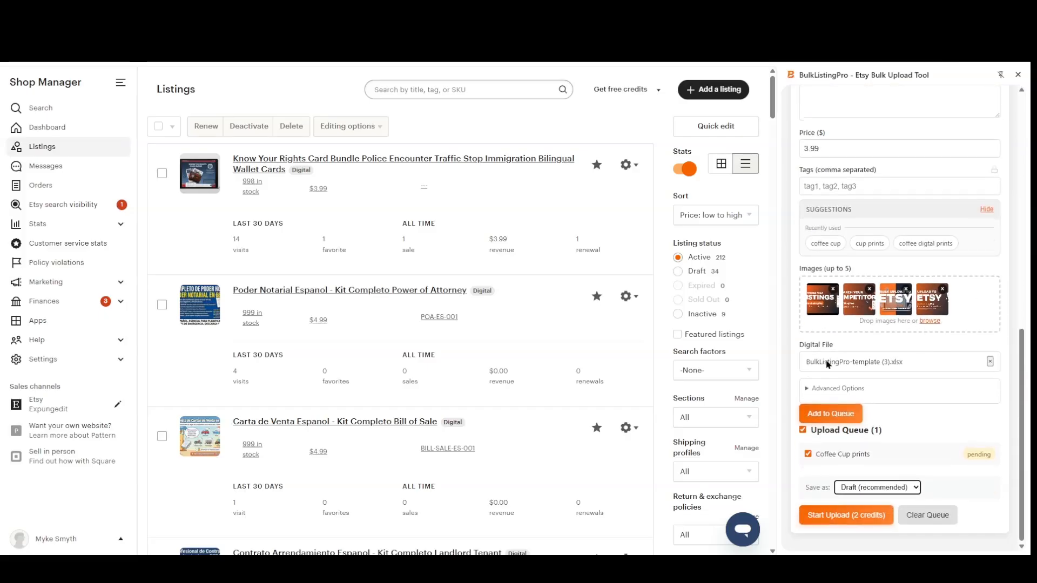
pyautogui.click(851, 515)
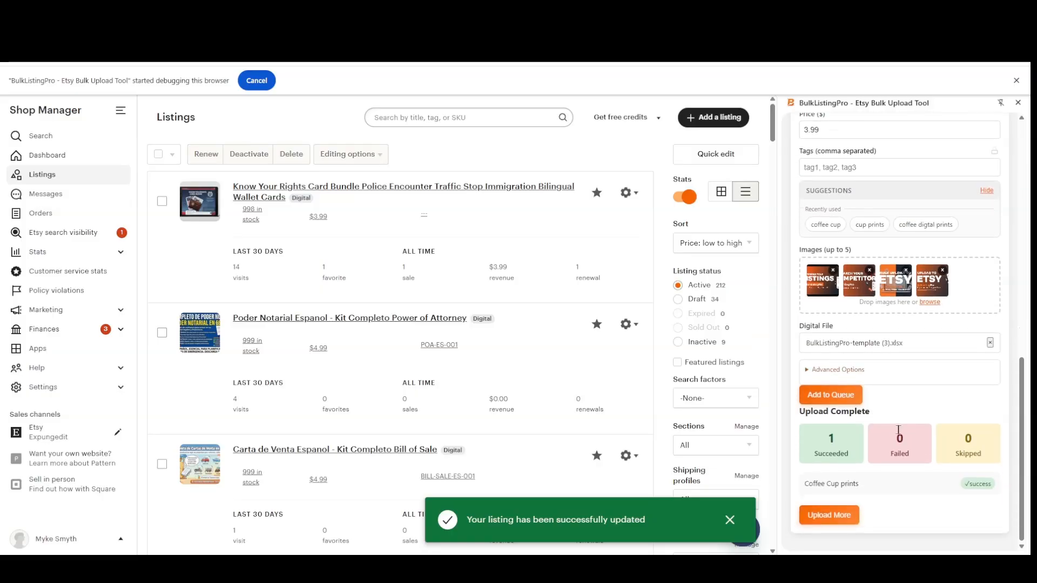
# Generate a full listing from the coffee cup prints title and description in the single-listing form
pyautogui.scroll(3, 906, 405)
pyautogui.scroll(2, 906, 406)
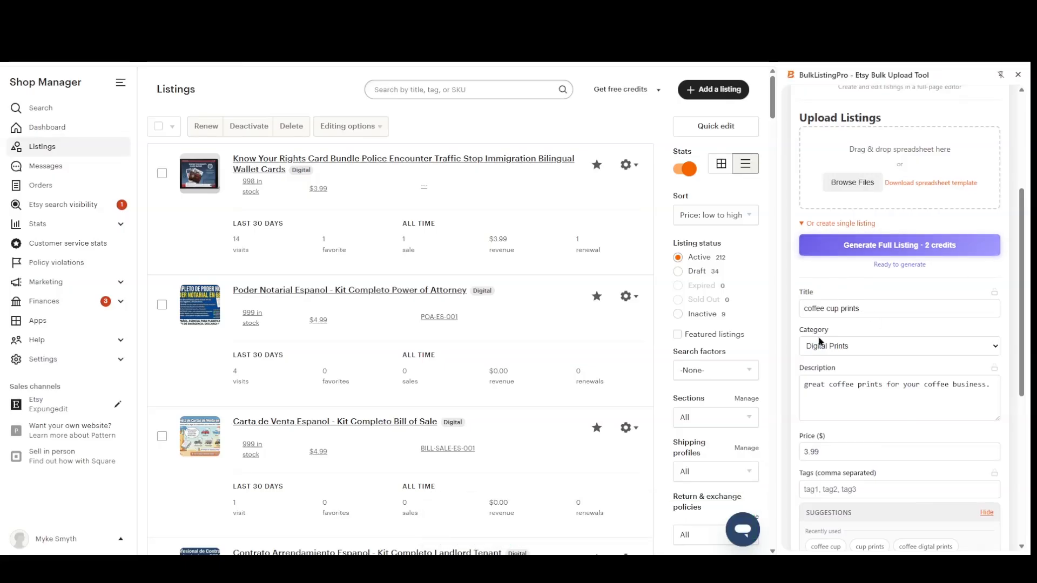
pyautogui.scroll(-3, 903, 392)
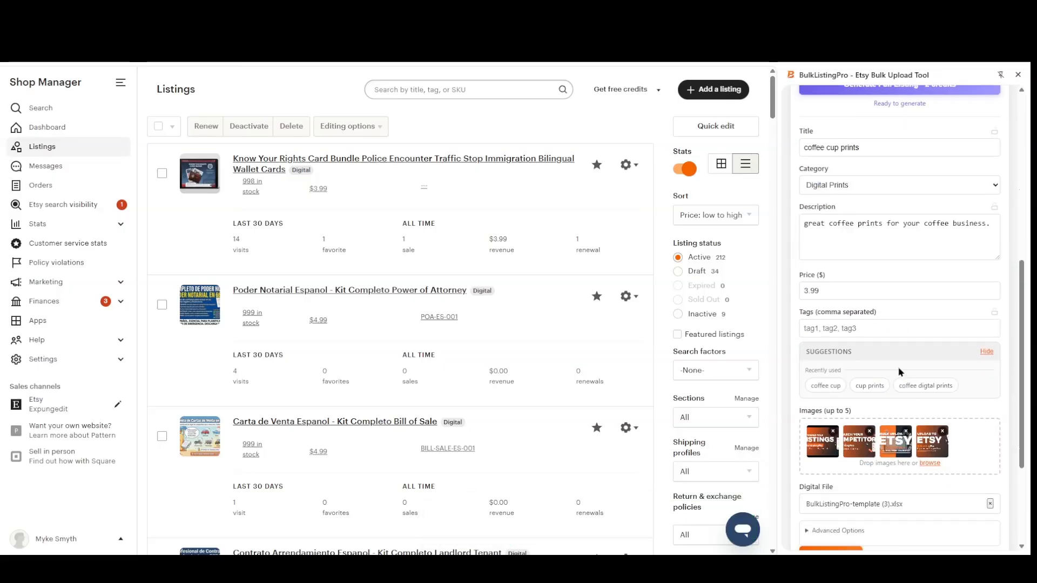
pyautogui.scroll(-3, 907, 389)
pyautogui.scroll(4, 917, 397)
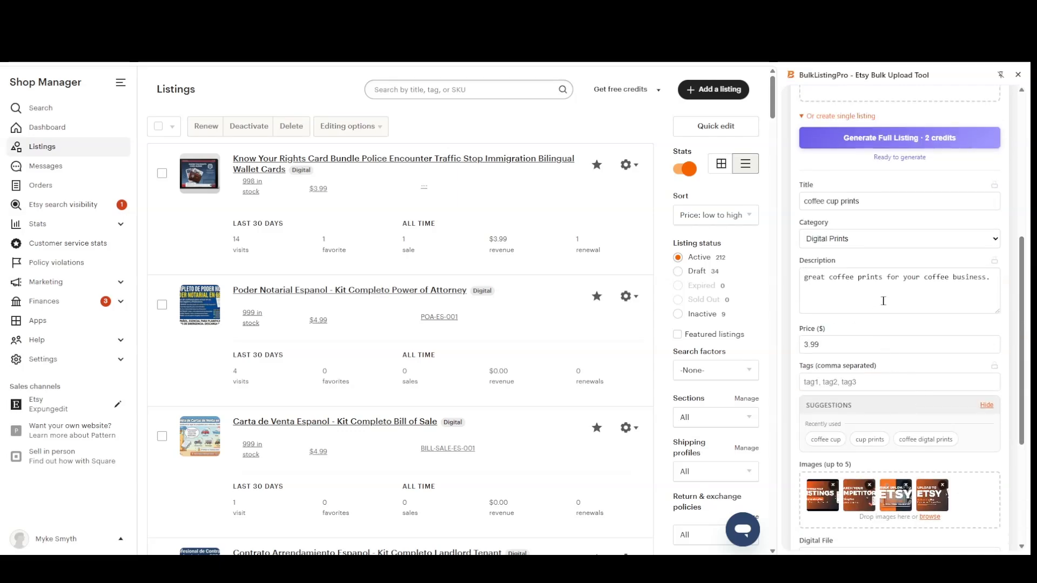
pyautogui.scroll(2, 880, 322)
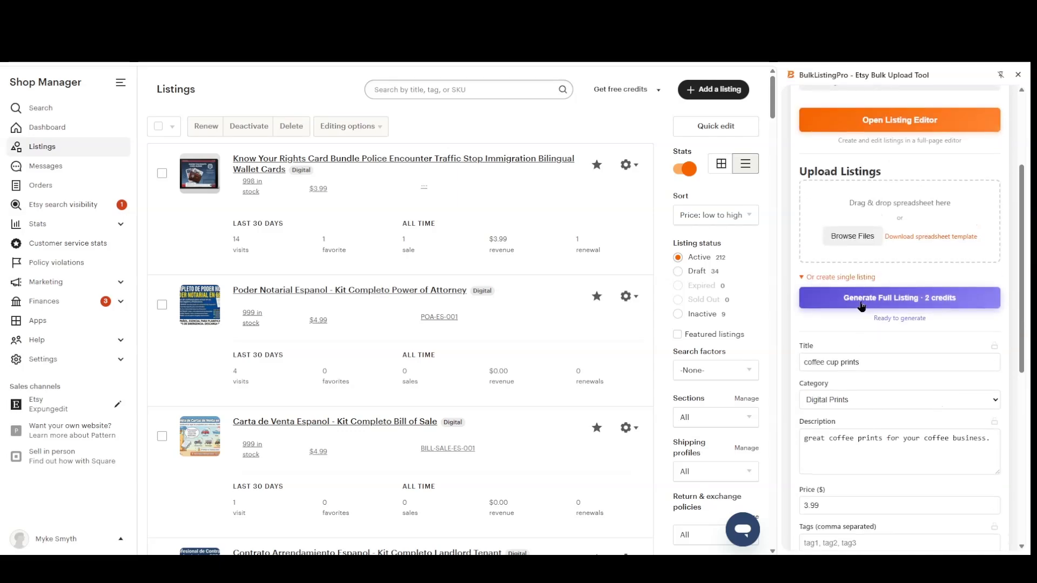
pyautogui.click(903, 304)
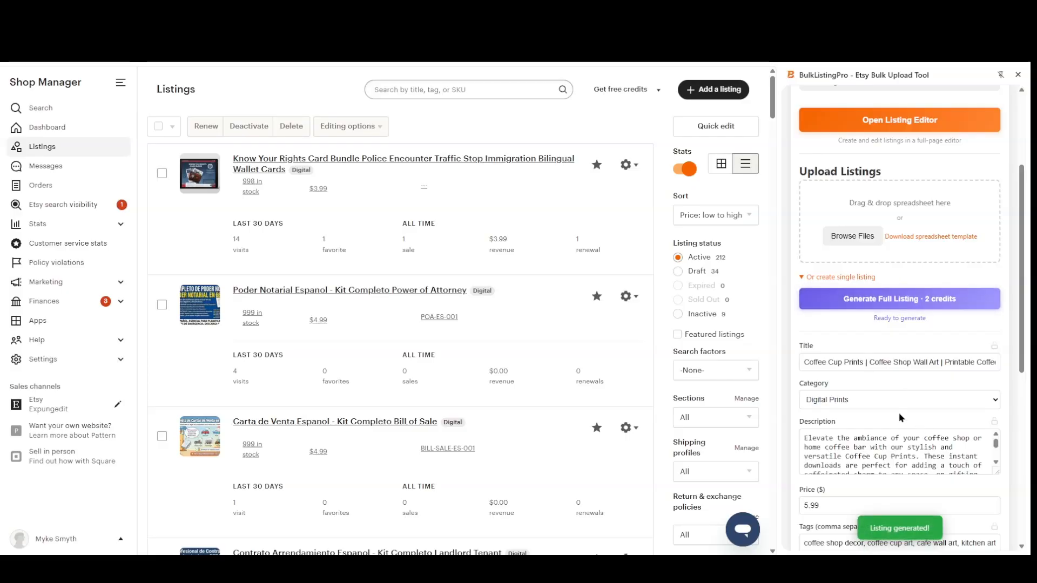
# Review the generated price, tags, images and digital file, and add the generated coffee cup listing to the upload queue
pyautogui.scroll(-3, 912, 390)
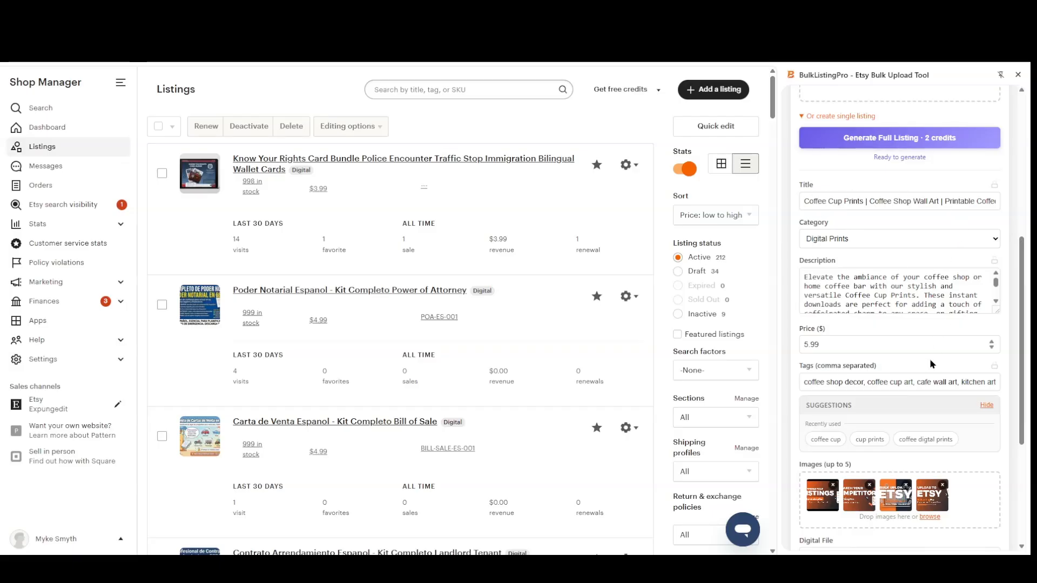
pyautogui.scroll(-2, 930, 378)
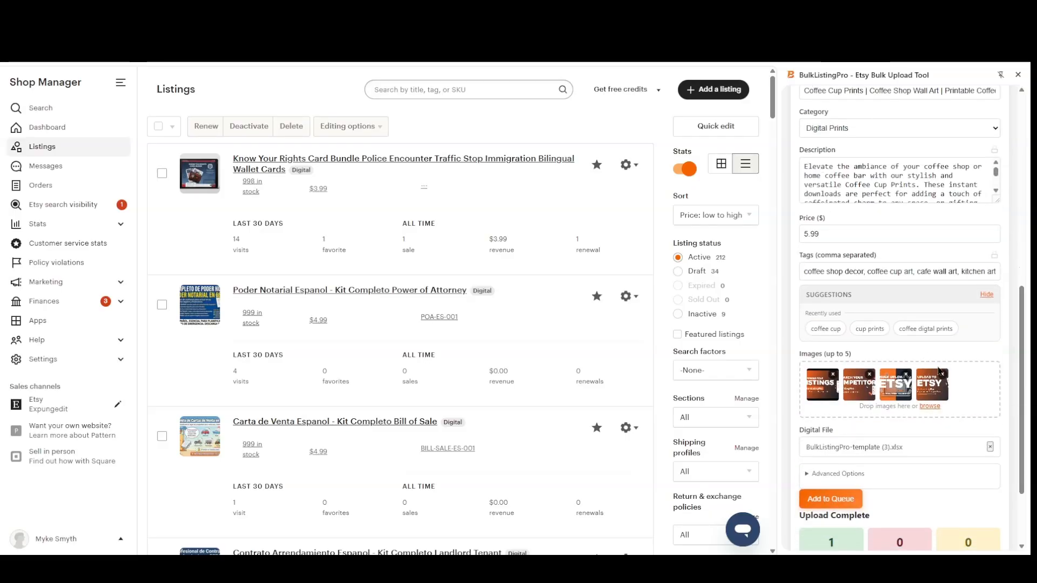
pyautogui.scroll(-2, 938, 370)
pyautogui.scroll(3, 929, 351)
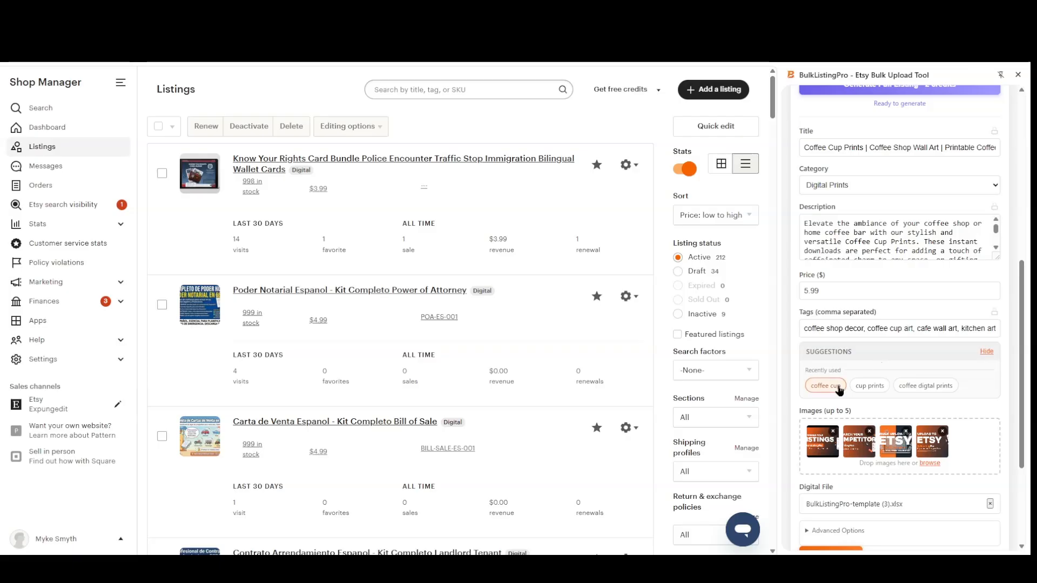
pyautogui.click(872, 330)
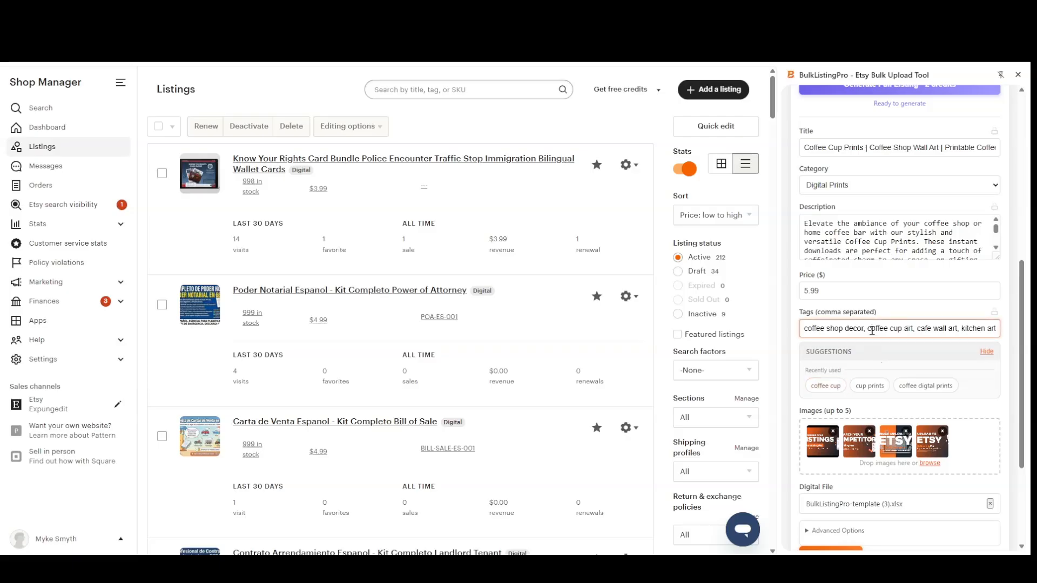
pyautogui.press('Return')
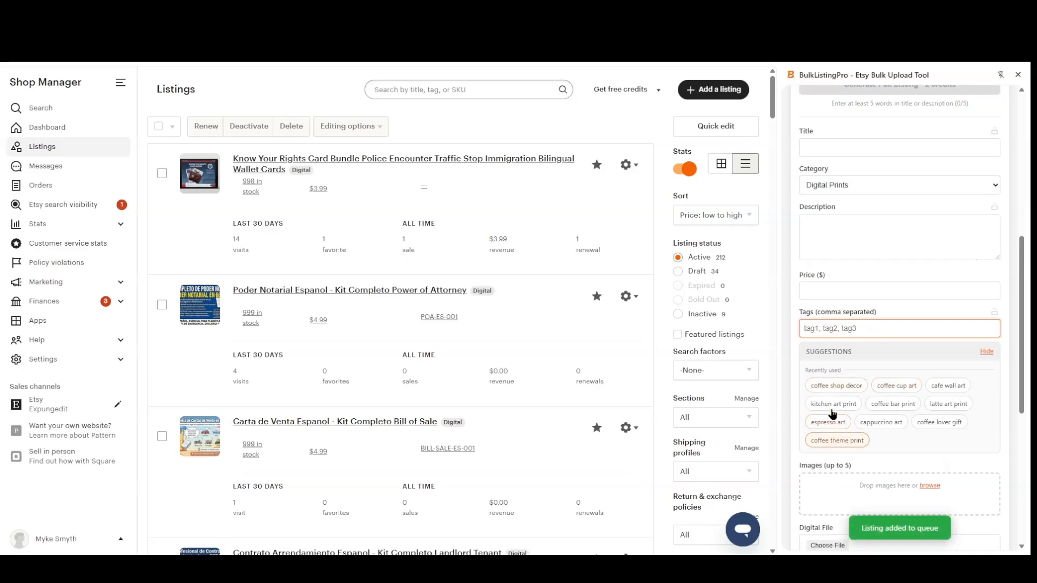
# Check the upload queue and dismiss the completed upload's results to make room for more uploads
pyautogui.scroll(5, 898, 400)
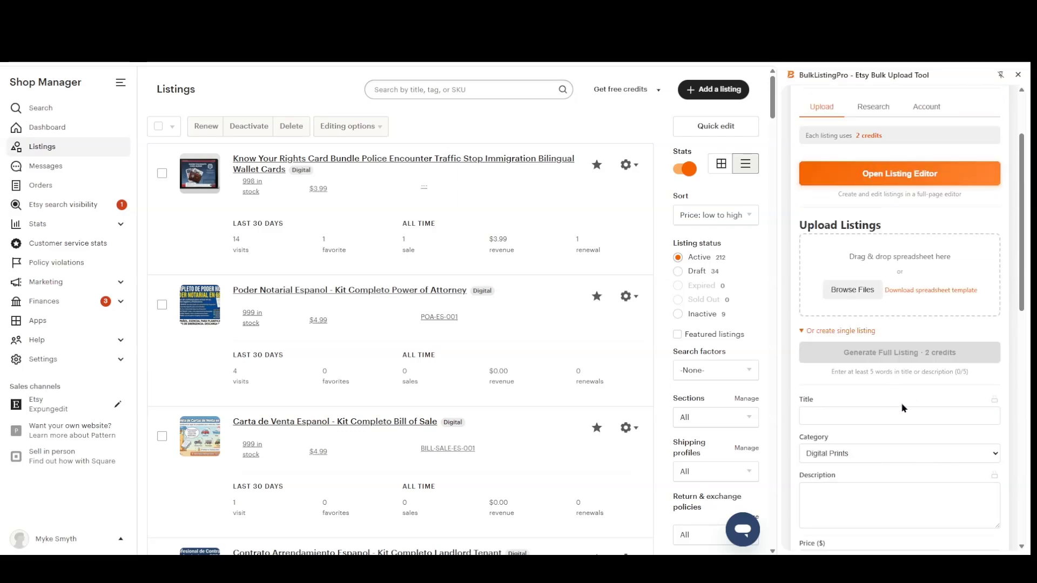
pyautogui.scroll(-7, 900, 405)
pyautogui.scroll(-4, 898, 412)
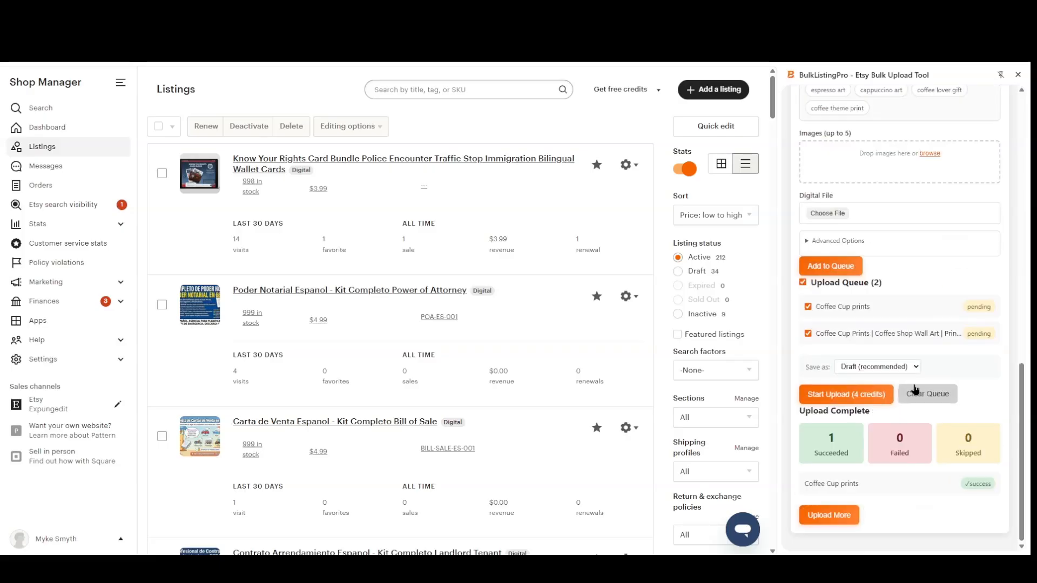
pyautogui.scroll(10, 913, 386)
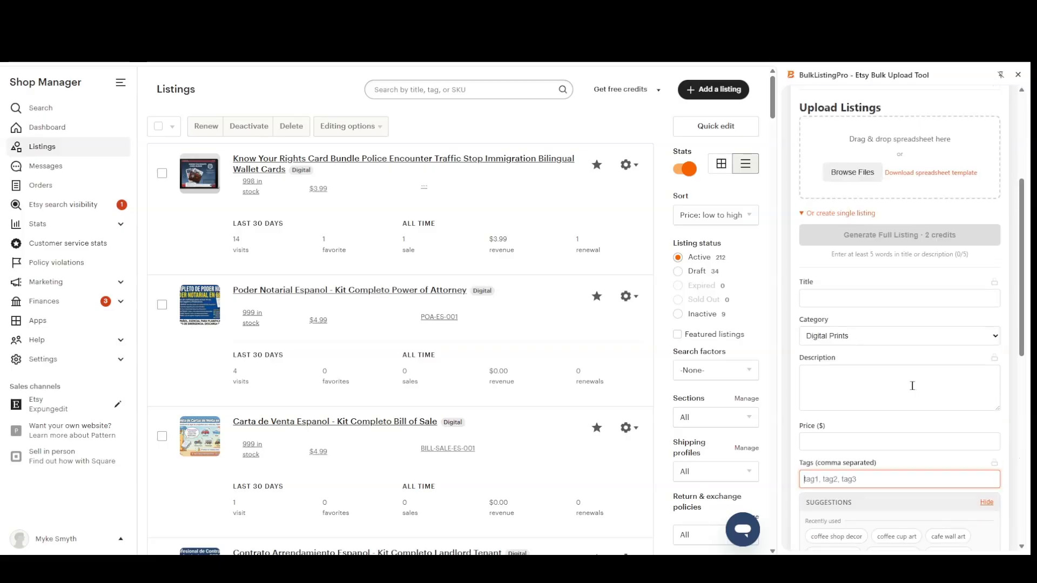
pyautogui.scroll(-10, 912, 389)
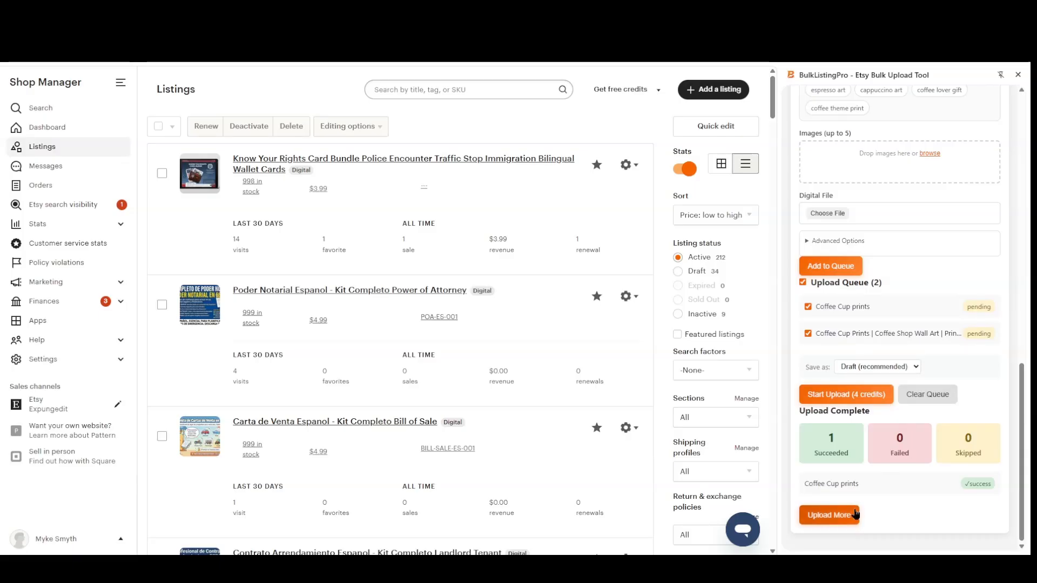
pyautogui.click(830, 514)
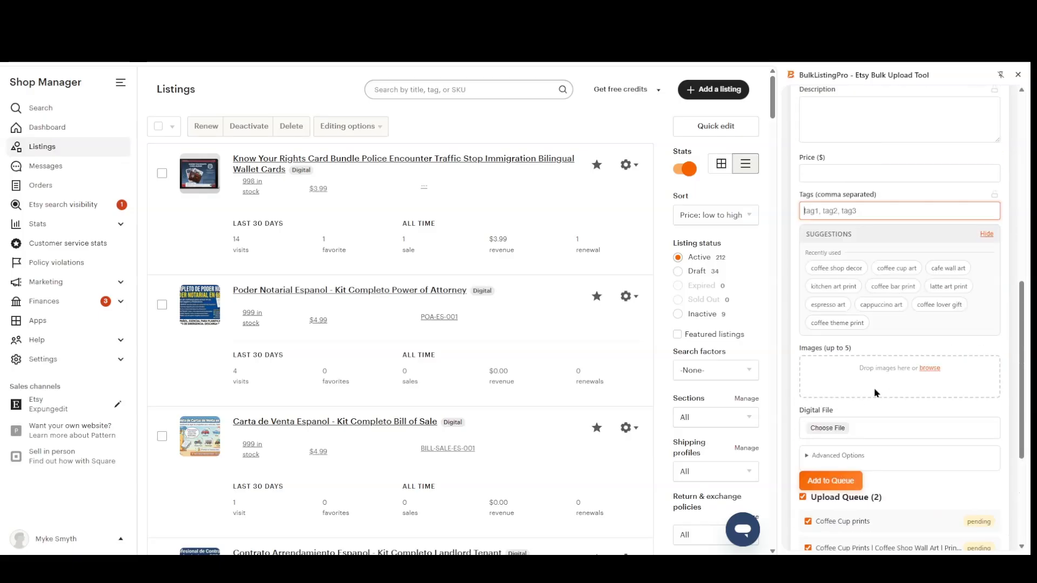
pyautogui.scroll(5, 895, 392)
pyautogui.scroll(4, 895, 392)
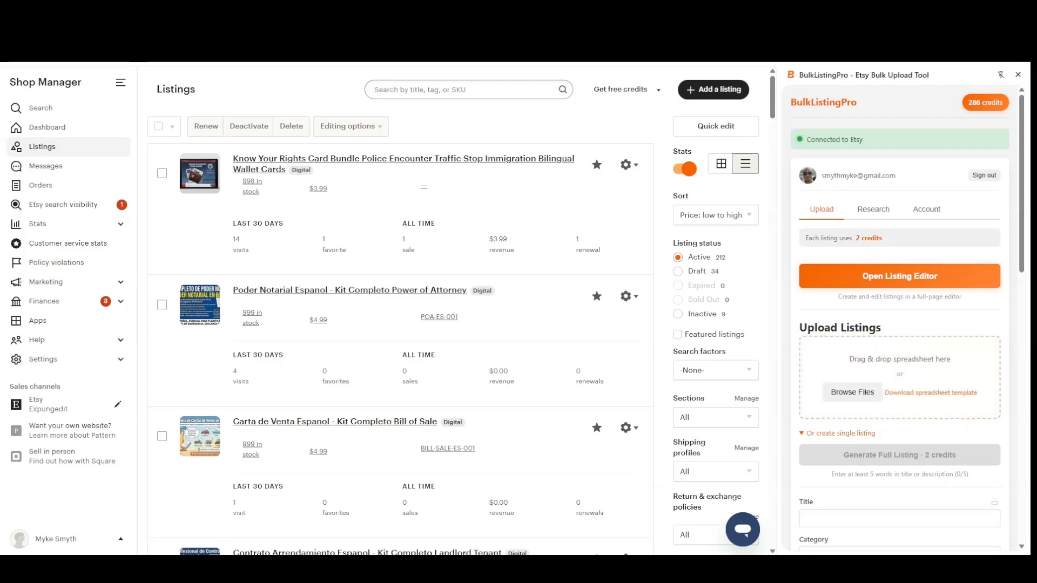
# Switch to the BulkListingPro extension page in the Chrome Web Store
pyautogui.click(75, 11)
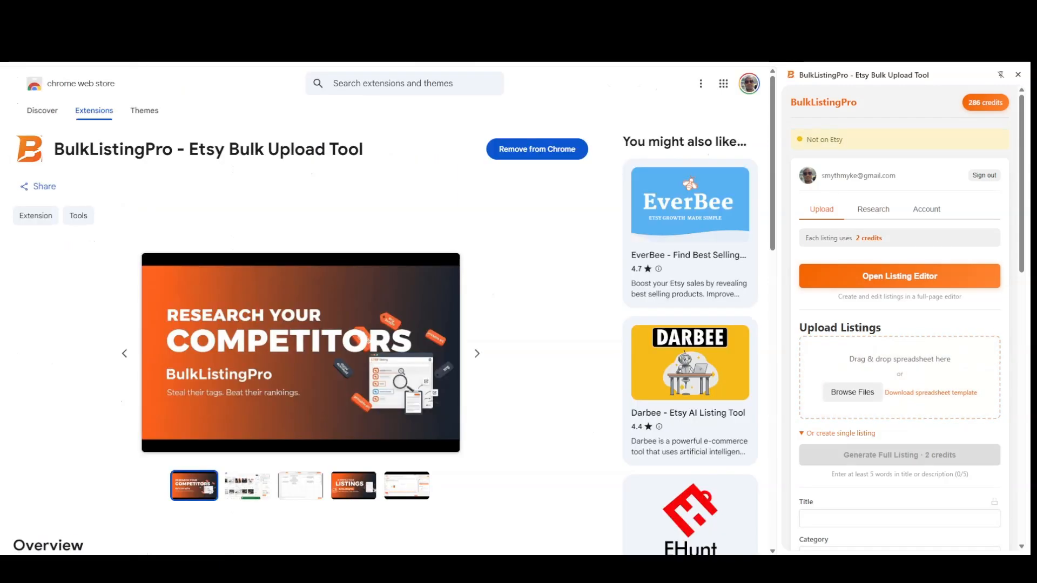